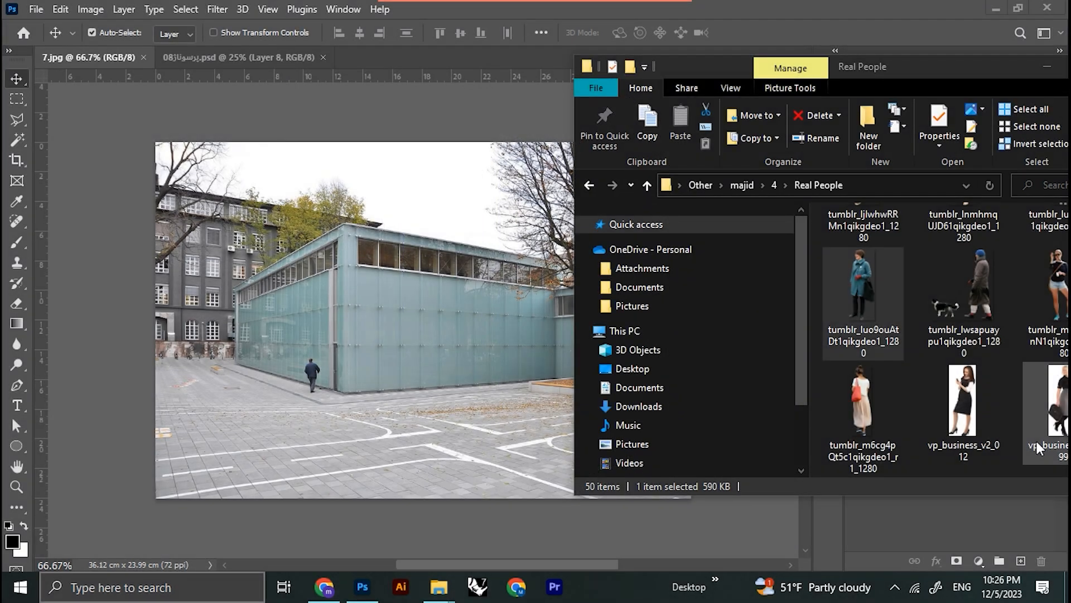
Step: Place the tumblr_luo9ouAtDt1qikgdeo1_1280 cutout of the woman in a teal coat into the 7.jpg plaza photo and shift it slightly
left_click_drag(859, 283, 465, 383)
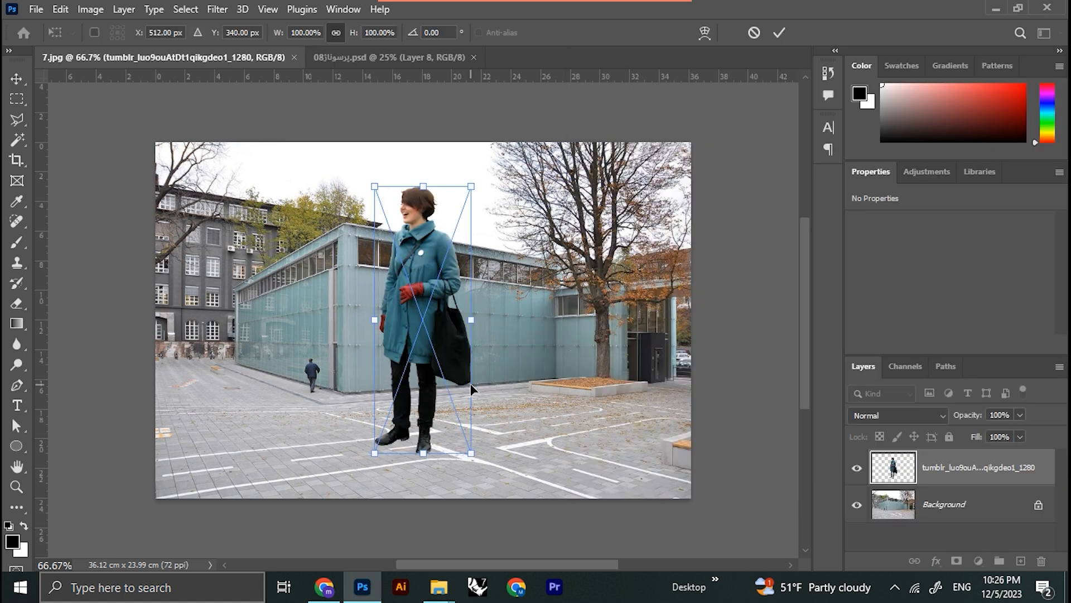
key("Return")
left_click_drag(423, 352, 458, 371)
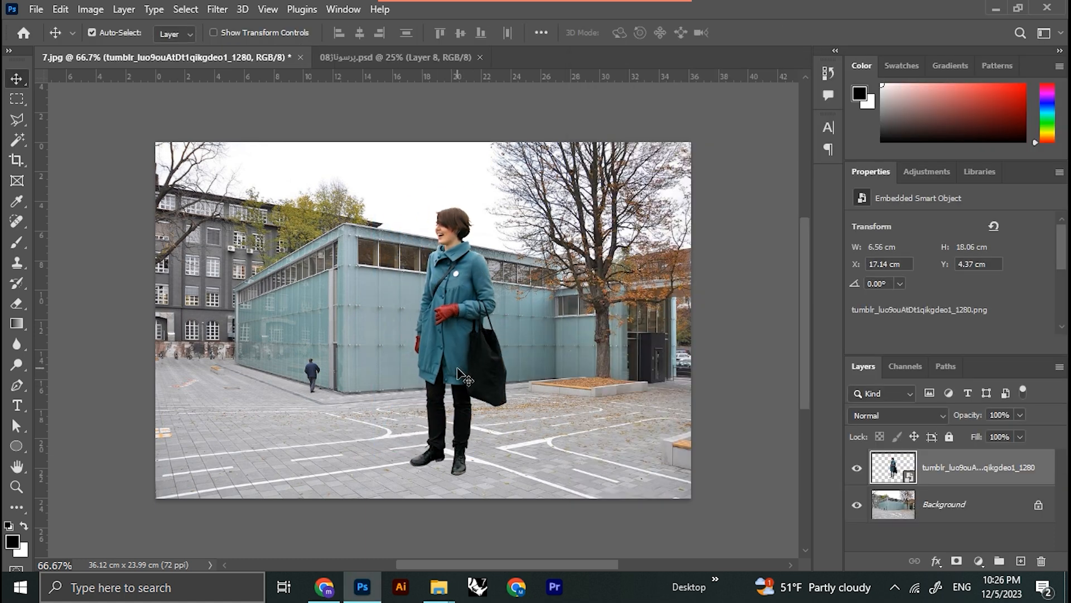
Step: Scale the woman down to about 2.36 × 6.49 cm and stand her on the pavement in front of the glass building
key("ctrl+t")
left_click_drag(507, 206, 451, 330)
left_click_drag(432, 388, 466, 365)
scroll(466, 369, "up", 5)
left_click_drag(518, 302, 500, 353)
key("Return")
scroll(486, 446, "down", 3)
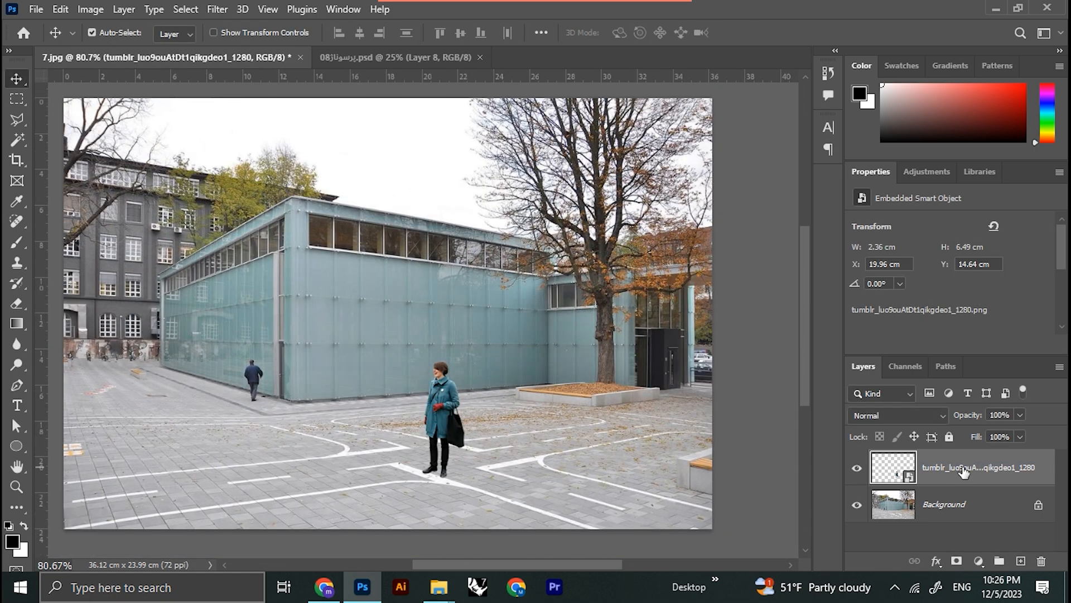
Step: Rename the woman's layer to "عکس" and duplicate it
double_click(963, 471)
key("alt+shift")
type("عکس")
key("Return")
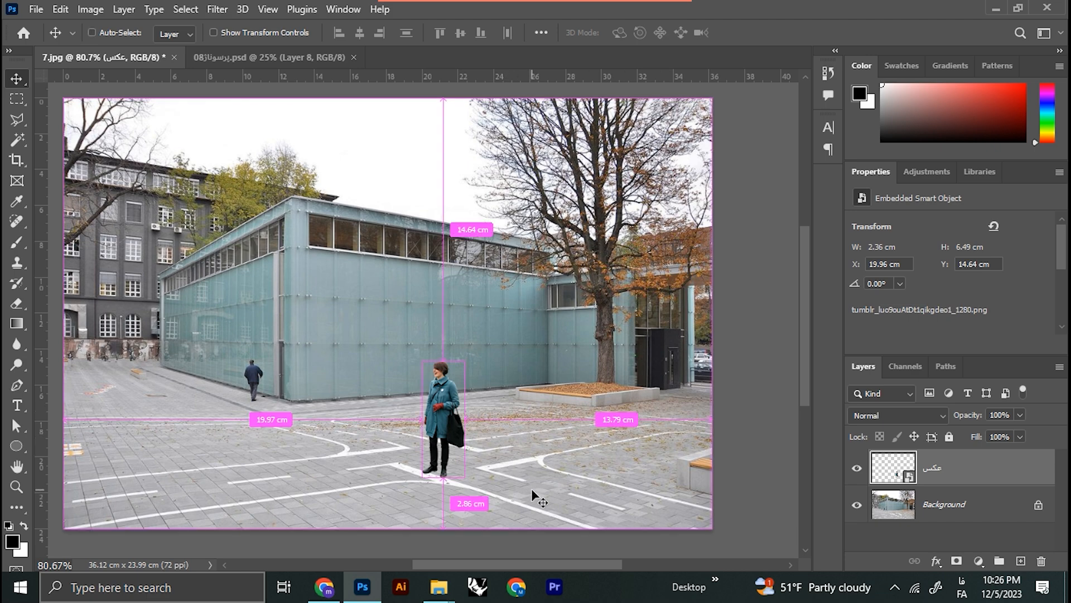
key("ctrl+j")
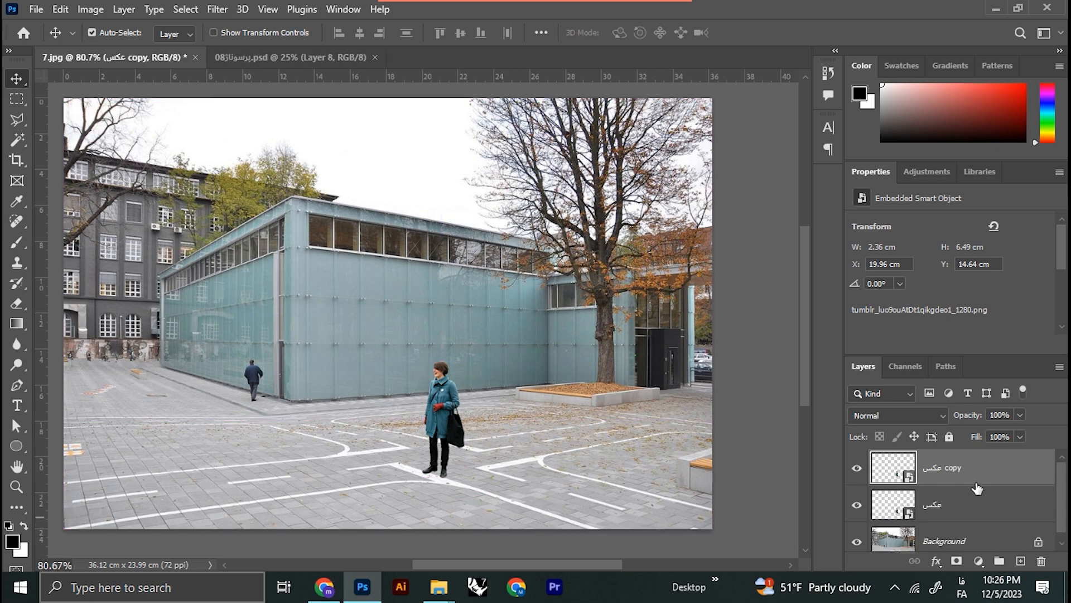
Step: Turn the lower "عکس" layer into a black silhouette by lowering the white output level in Levels
key("ctrl+l")
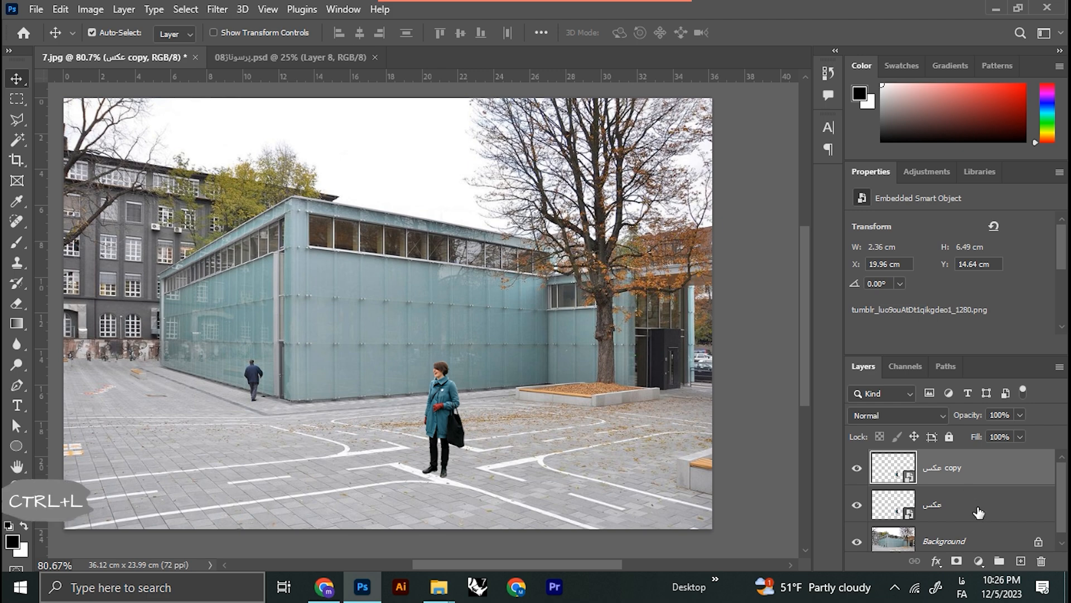
left_click(981, 513)
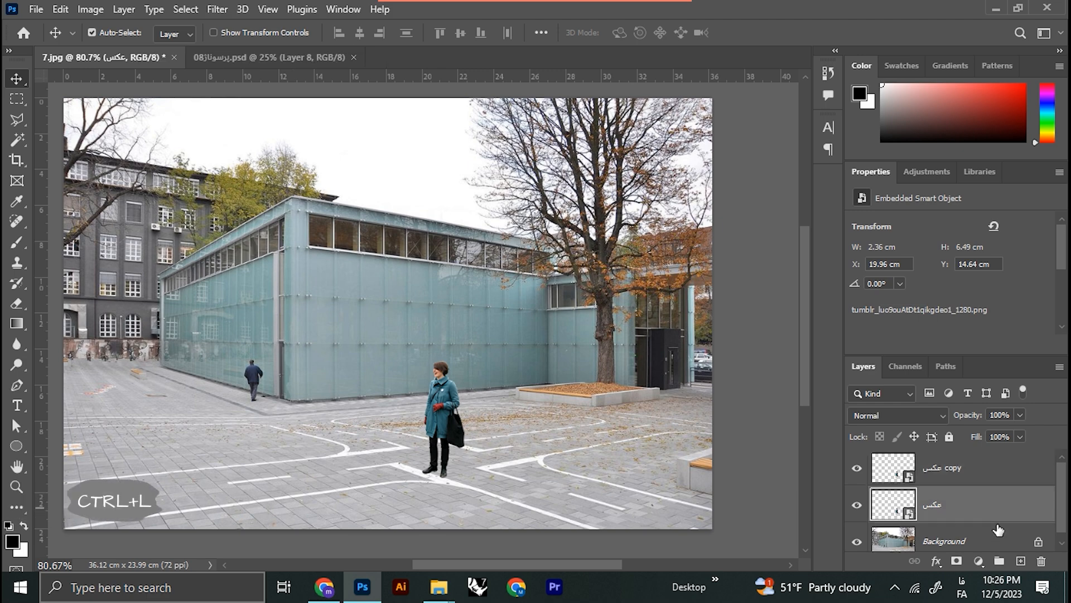
key("ctrl+l")
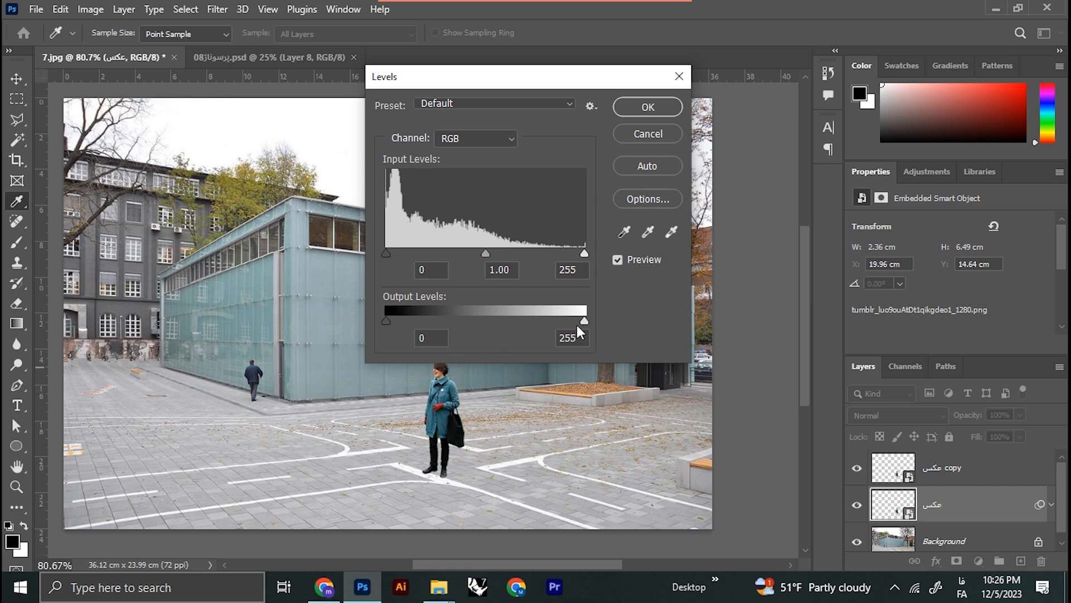
left_click_drag(584, 320, 413, 319)
left_click(646, 111)
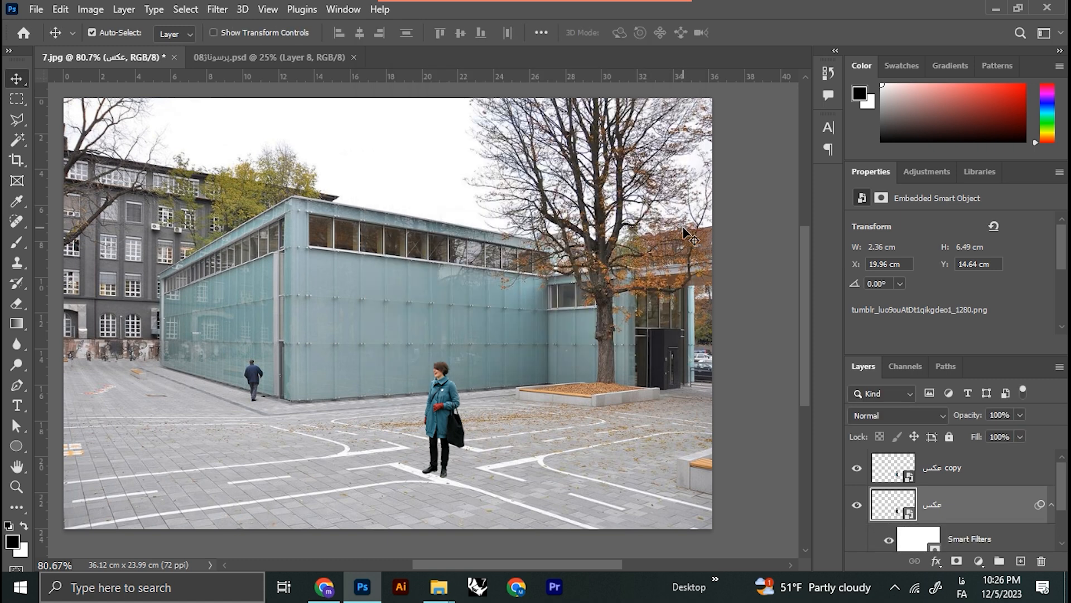
Step: Distort the silhouette into a cast shadow about 4.23 × 2.05 cm lying on the pavement behind the woman's feet
key("ctrl+t")
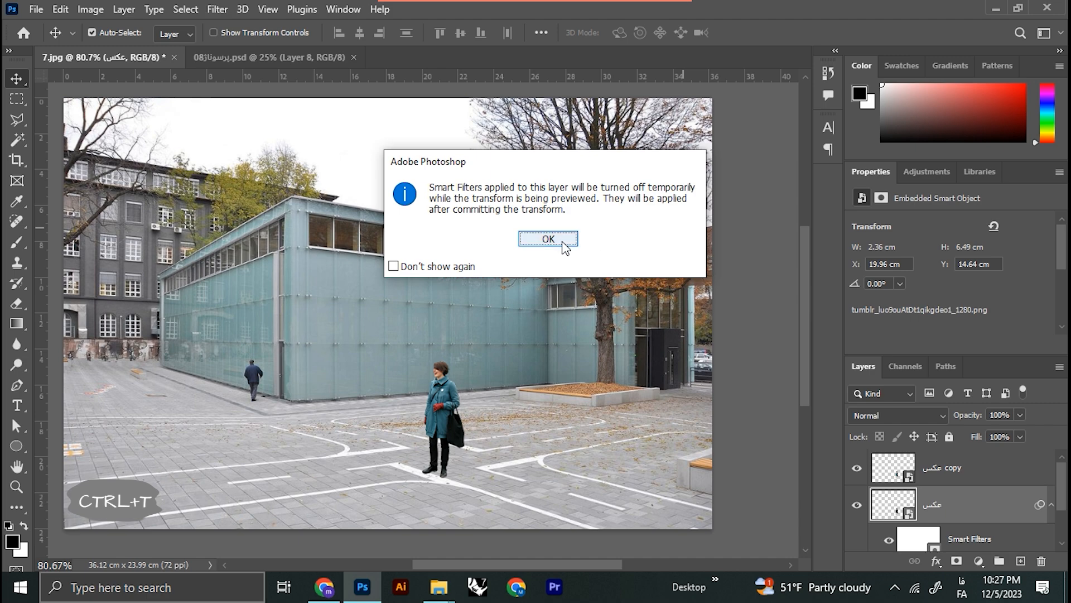
left_click(555, 239)
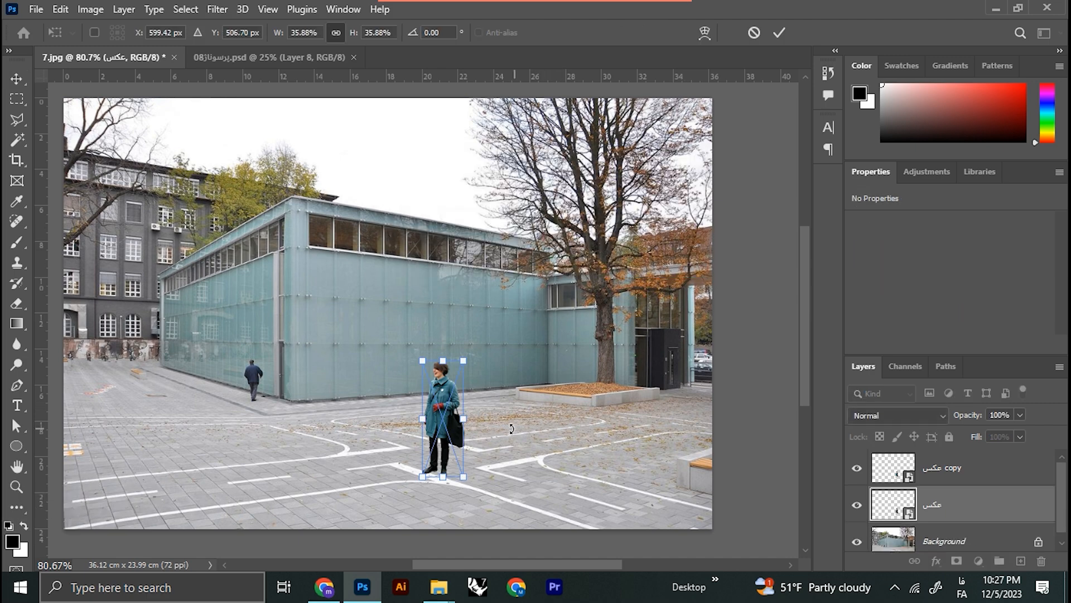
scroll(449, 400, "up", 3)
right_click(447, 399)
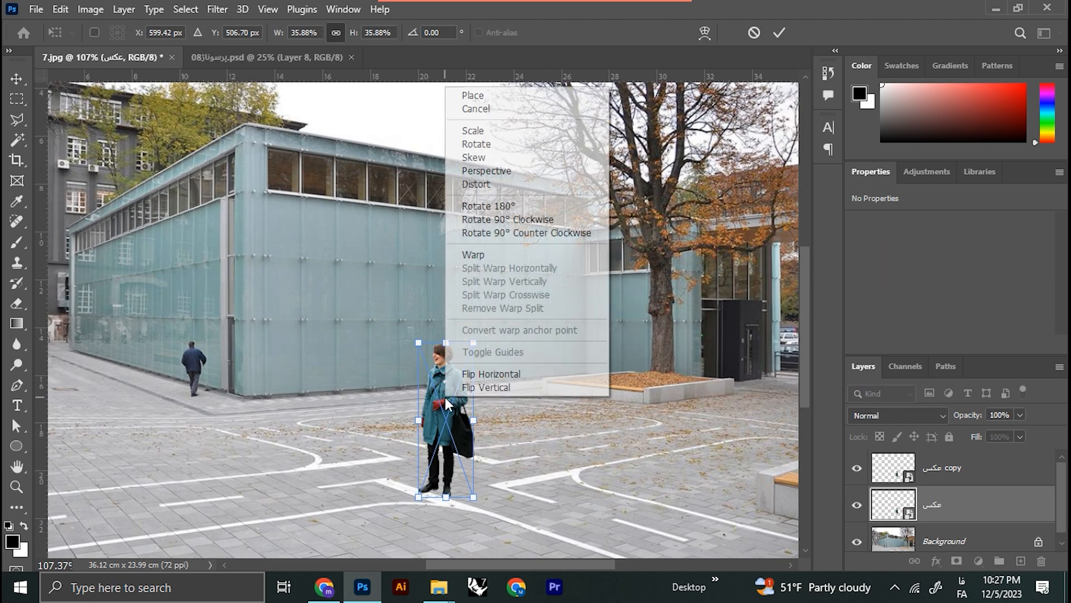
left_click(495, 189)
left_click_drag(471, 342, 515, 444)
key("Return")
Step: Set the shadow layer's opacity to 70%
scroll(419, 491, "up", 5)
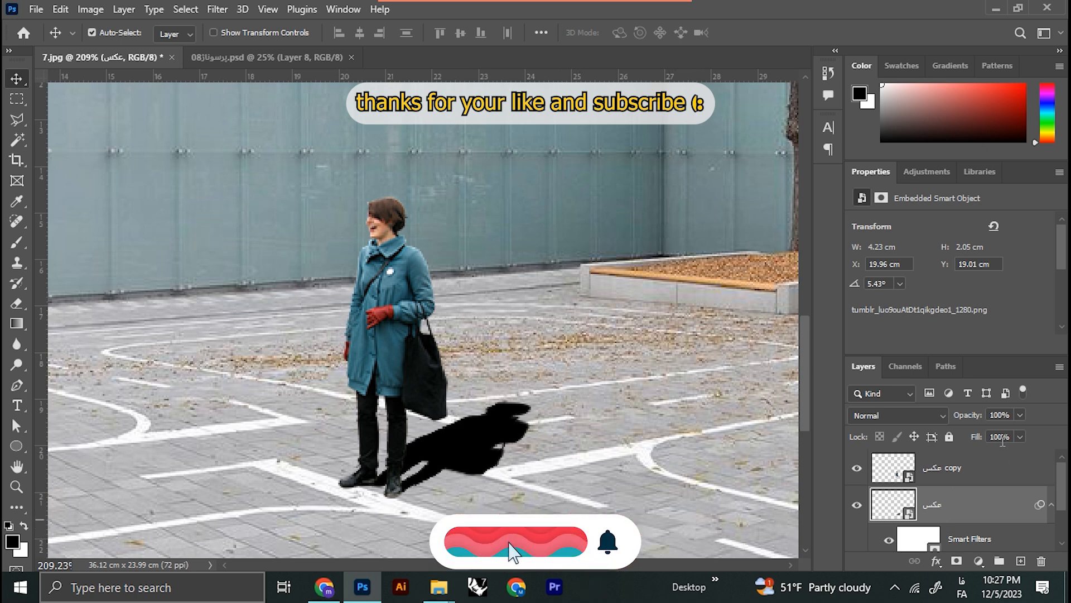
left_click(1014, 414)
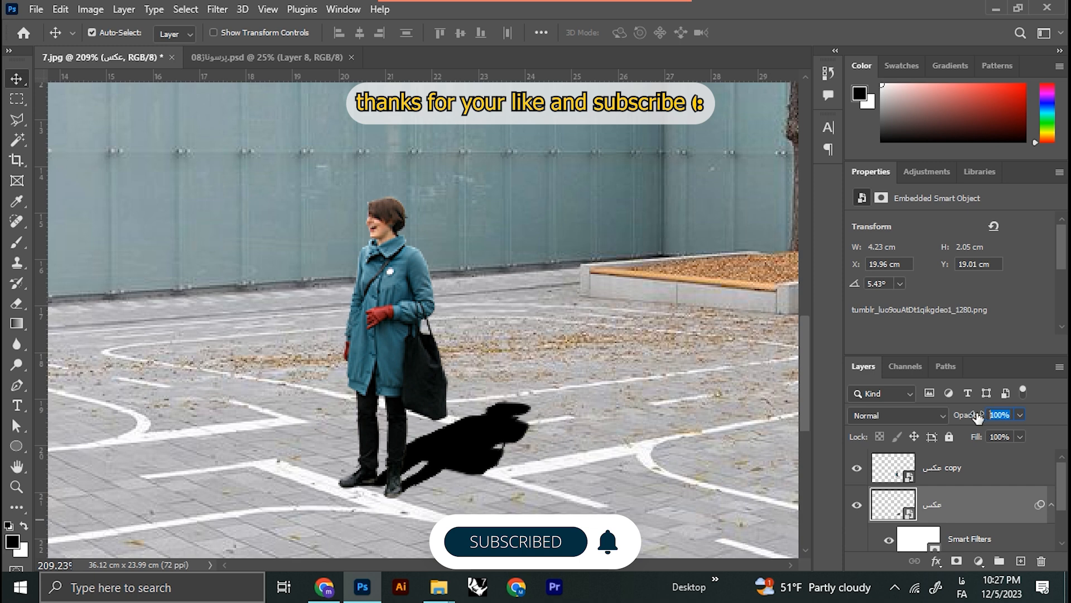
type("70")
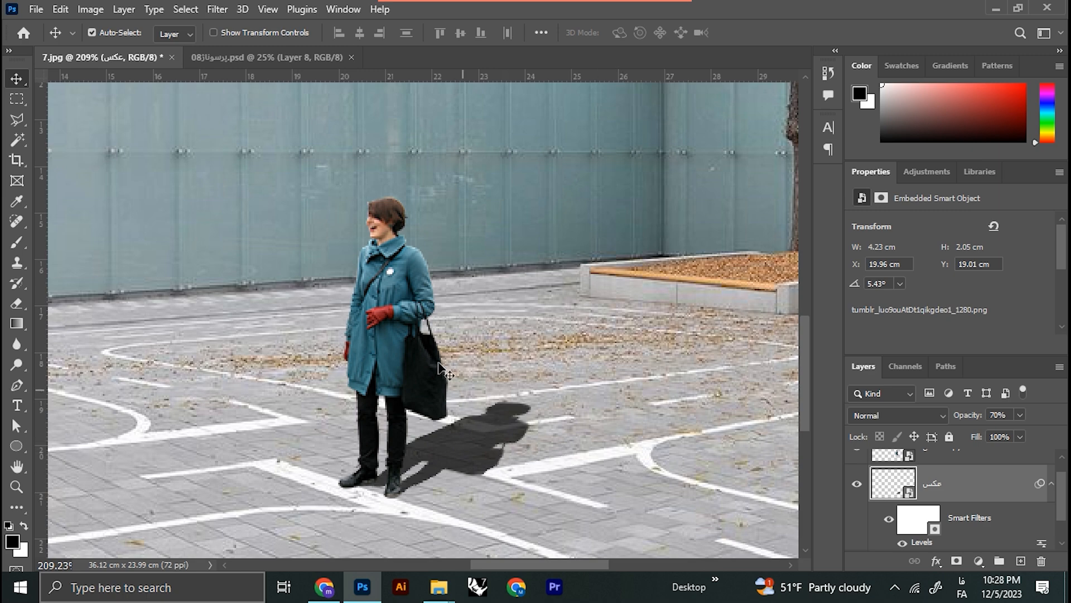
Step: Soften the shadow with a Gaussian Blur of 2.5 pixels radius
left_click(216, 10)
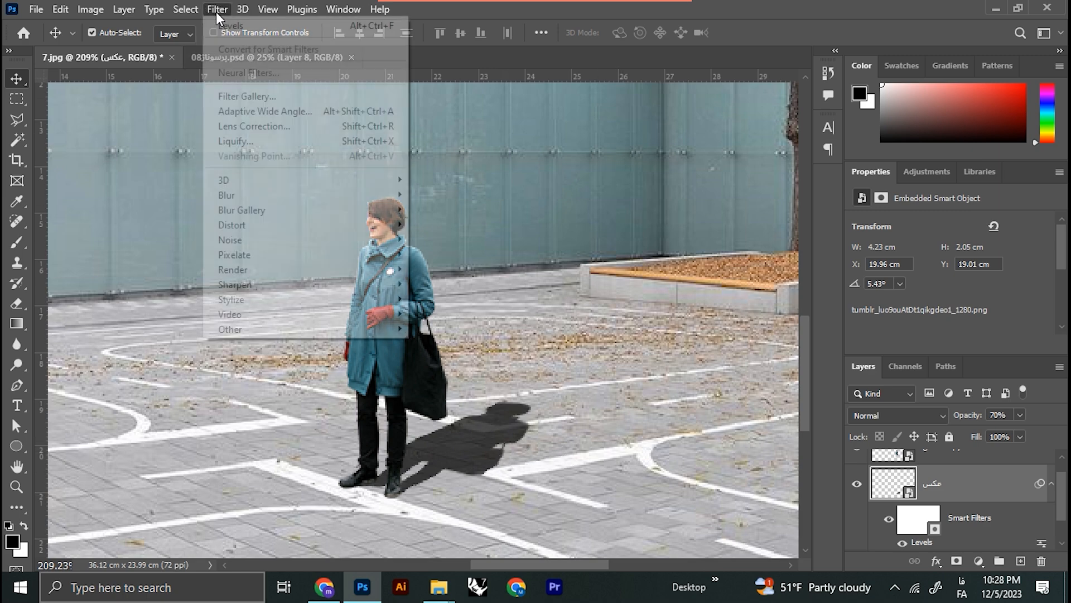
mouse_move(252, 196)
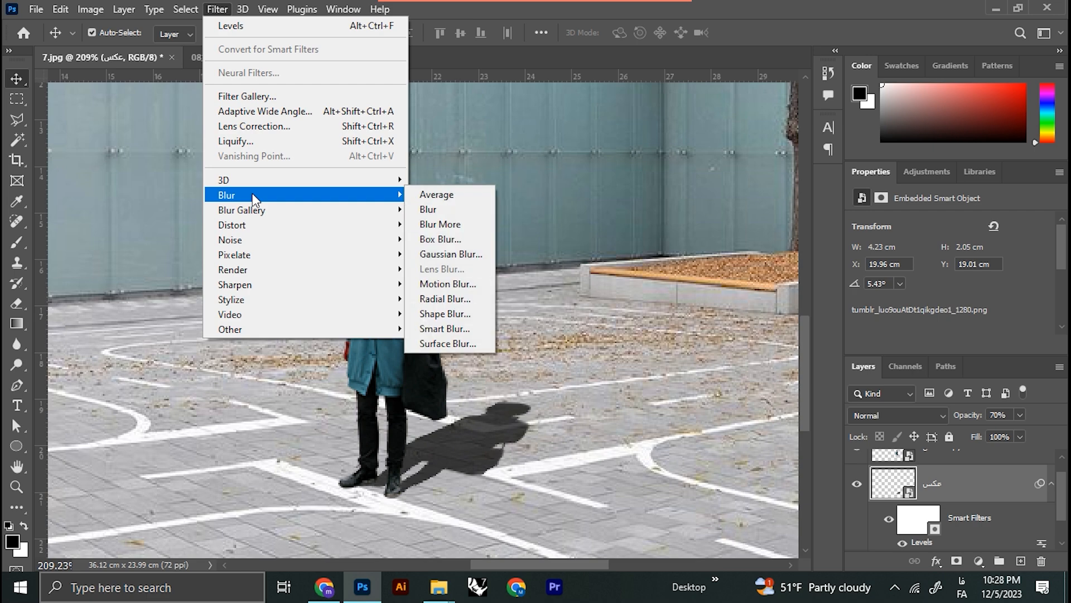
left_click(460, 253)
left_click_drag(540, 368, 528, 369)
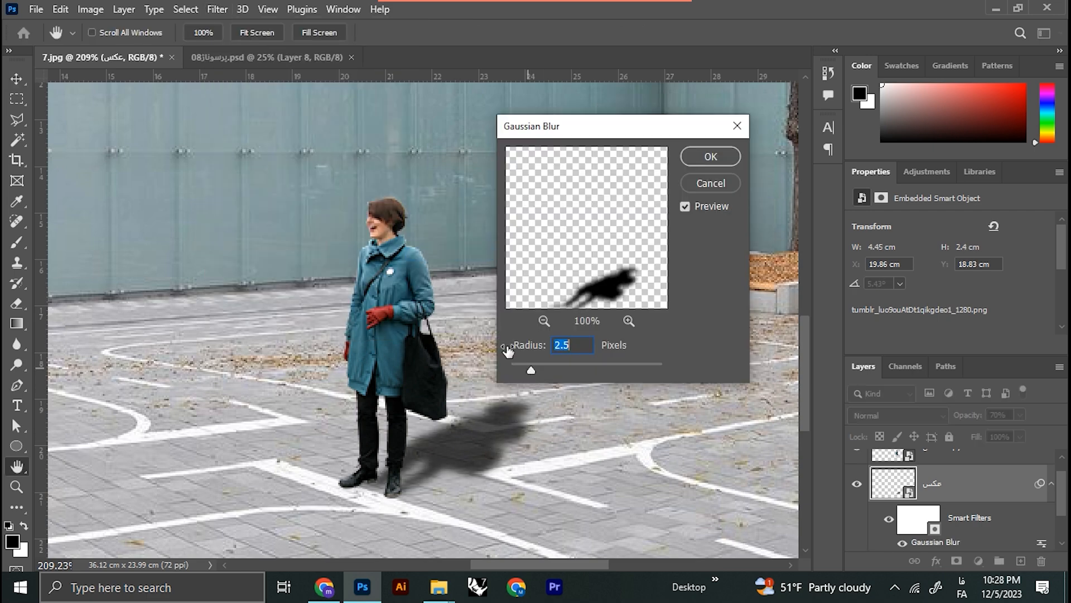
left_click(719, 161)
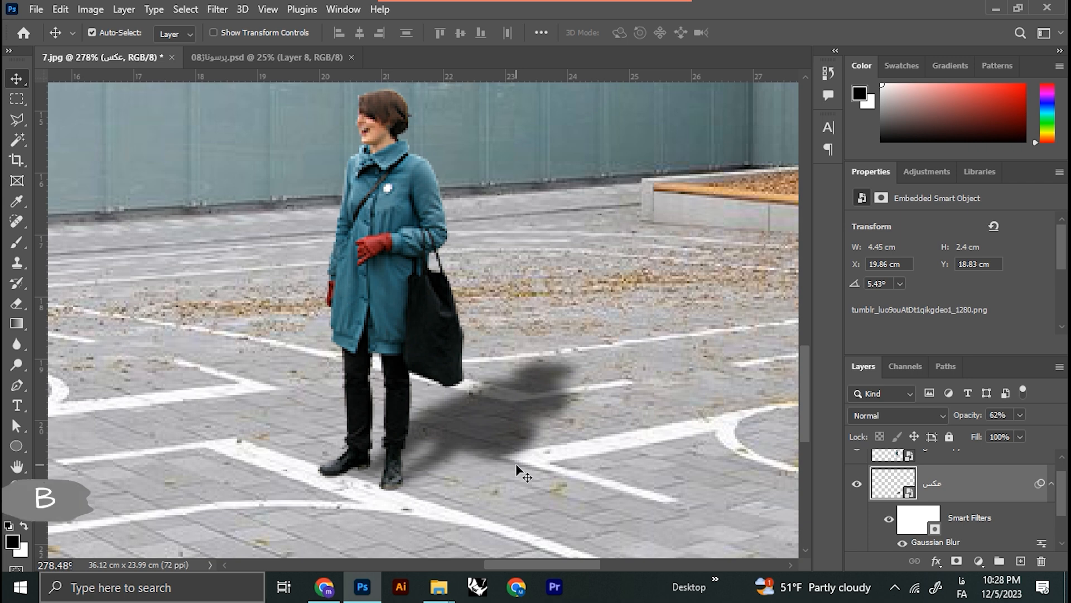
Step: Set up the Eraser with 10% opacity
key("e")
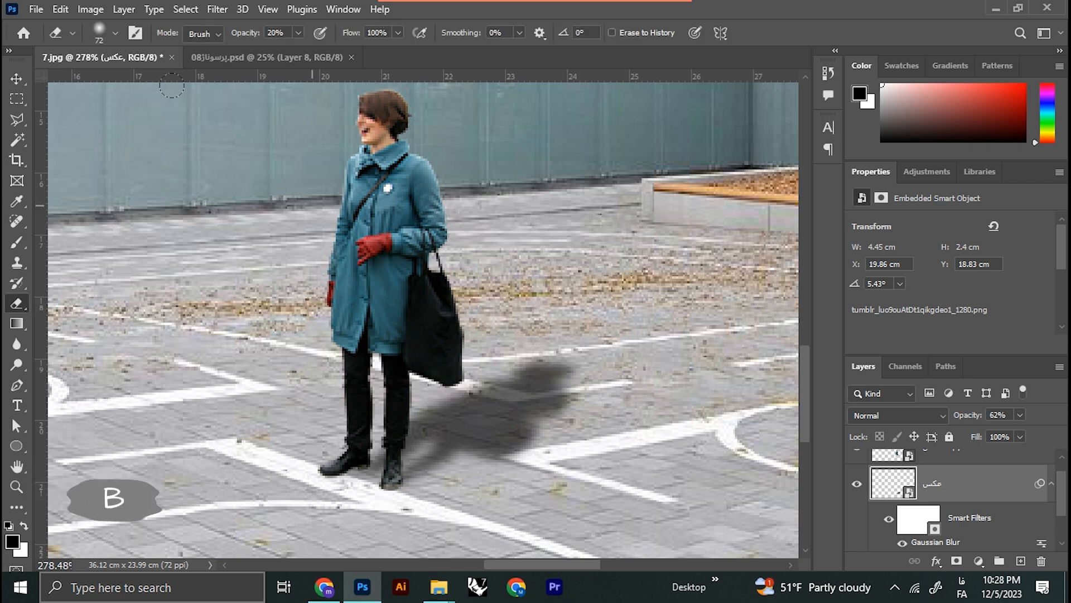
left_click(116, 35)
left_click(126, 247)
left_click(781, 8)
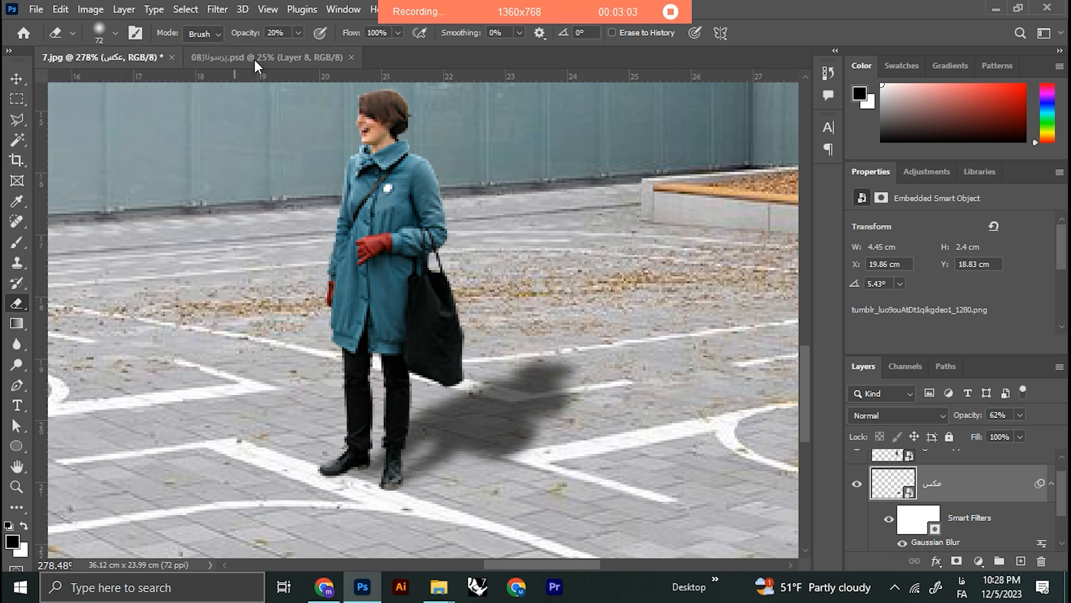
left_click_drag(286, 33, 243, 32)
type("10")
key("Return")
Step: Rasterize the shadow layer and softly erase the shadow's lower edge near the feet with a 22 px eraser
scroll(491, 453, "up", 1)
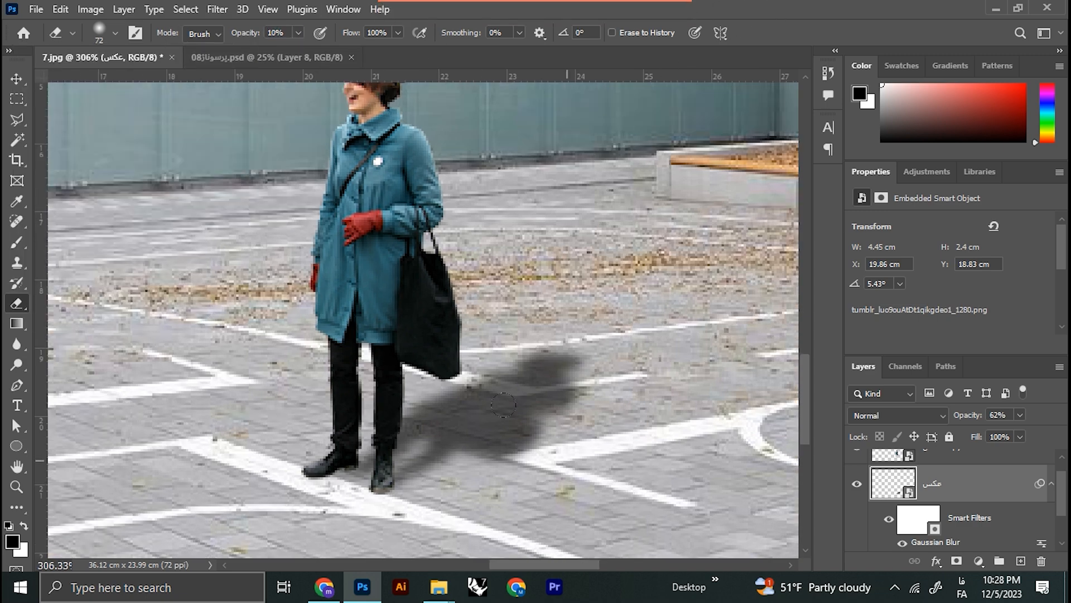
left_click_drag(582, 423, 519, 440)
left_click(466, 467)
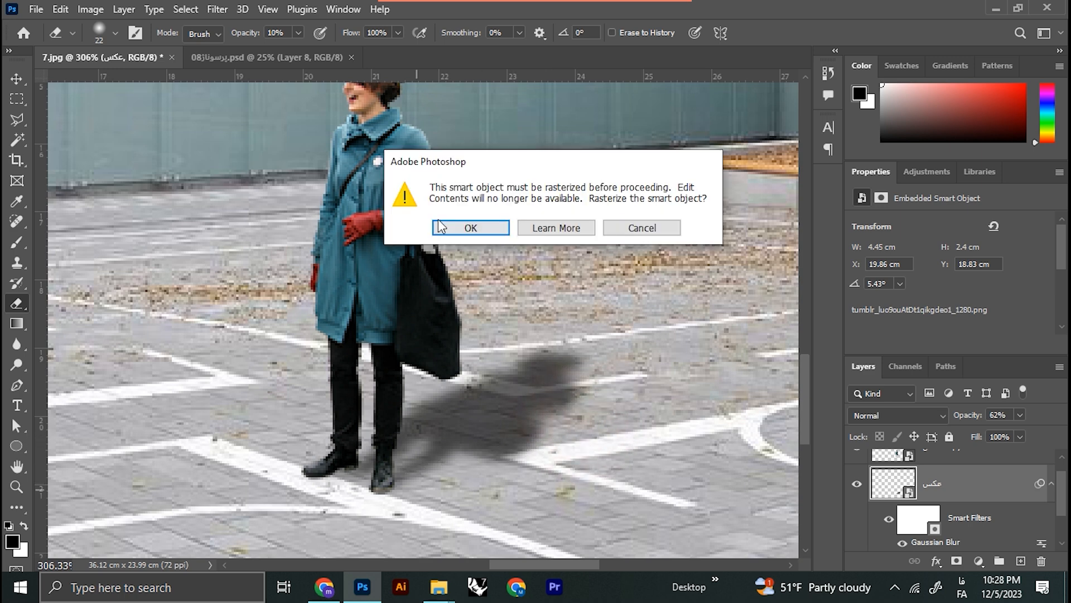
left_click(470, 227)
mouse_move(417, 477)
left_mouse_down()
mouse_move(540, 424)
mouse_move(582, 381)
mouse_move(522, 335)
mouse_move(372, 400)
mouse_move(543, 329)
mouse_move(573, 357)
mouse_move(541, 426)
mouse_move(504, 454)
mouse_move(439, 466)
left_mouse_up()
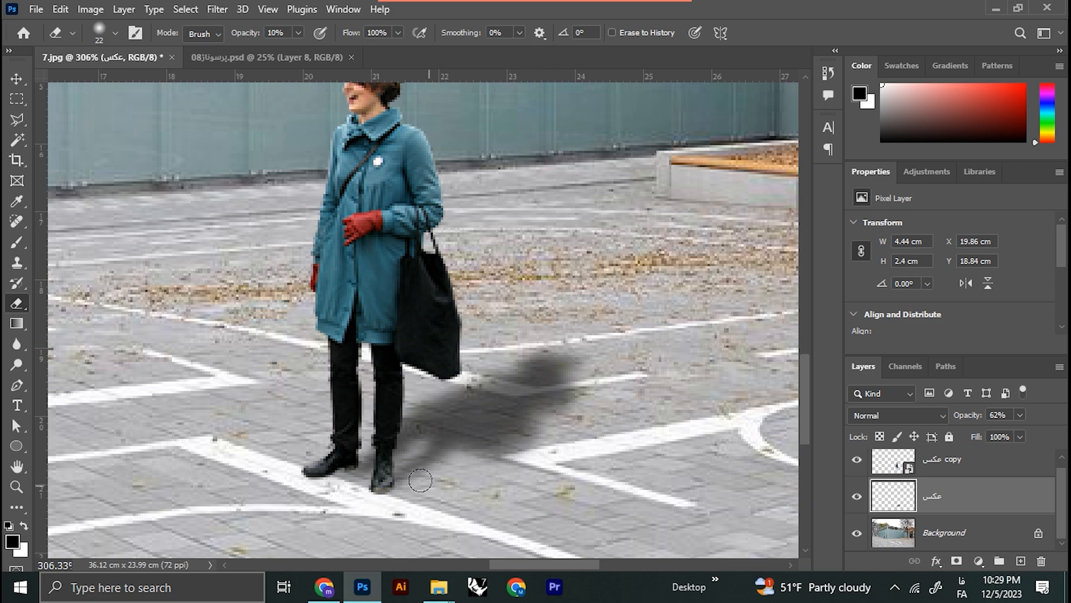
Step: Add a new layer above the woman's copied layer and name it "سایه"
scroll(549, 474, "down", 3)
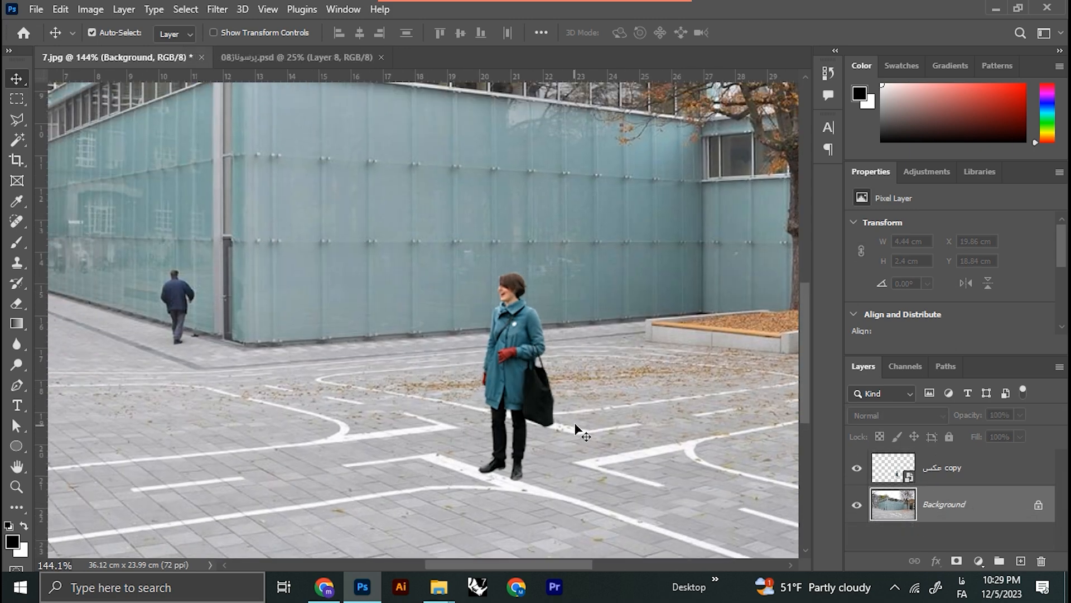
left_click(1020, 484)
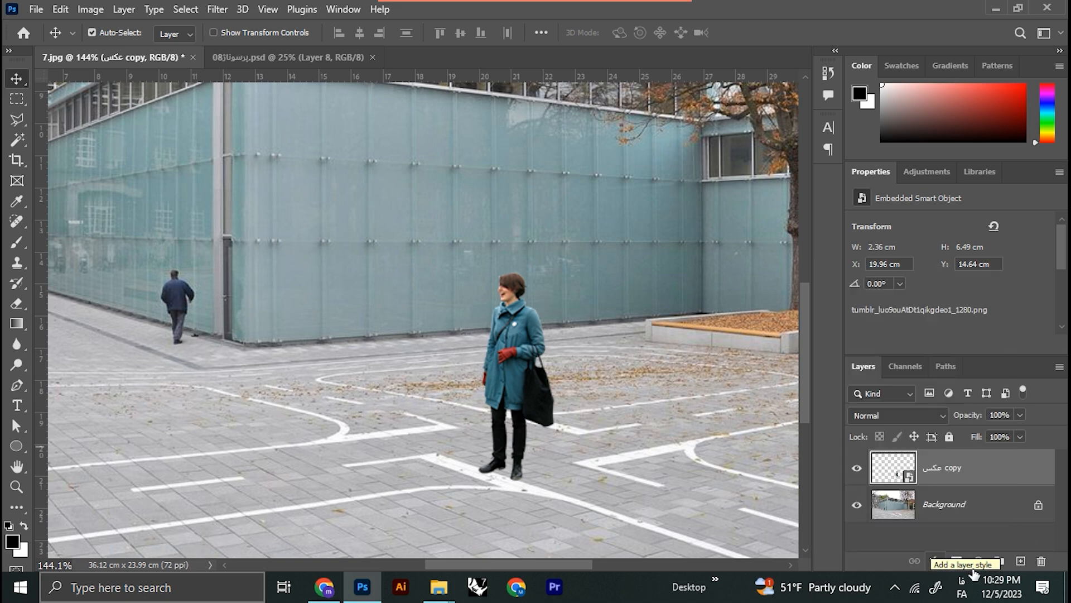
left_click(1021, 562)
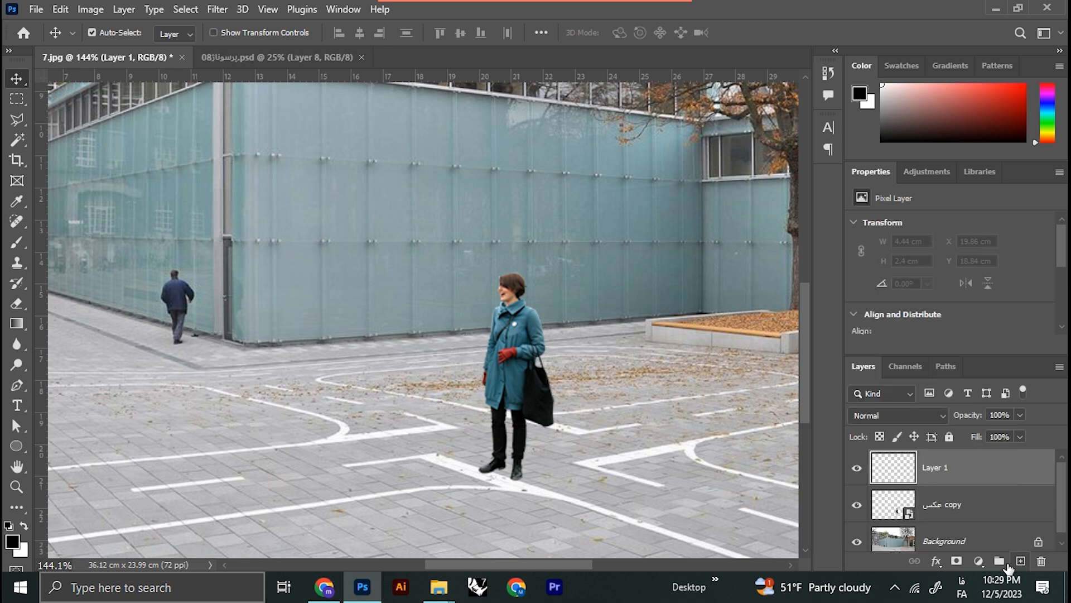
double_click(935, 469)
type("س")
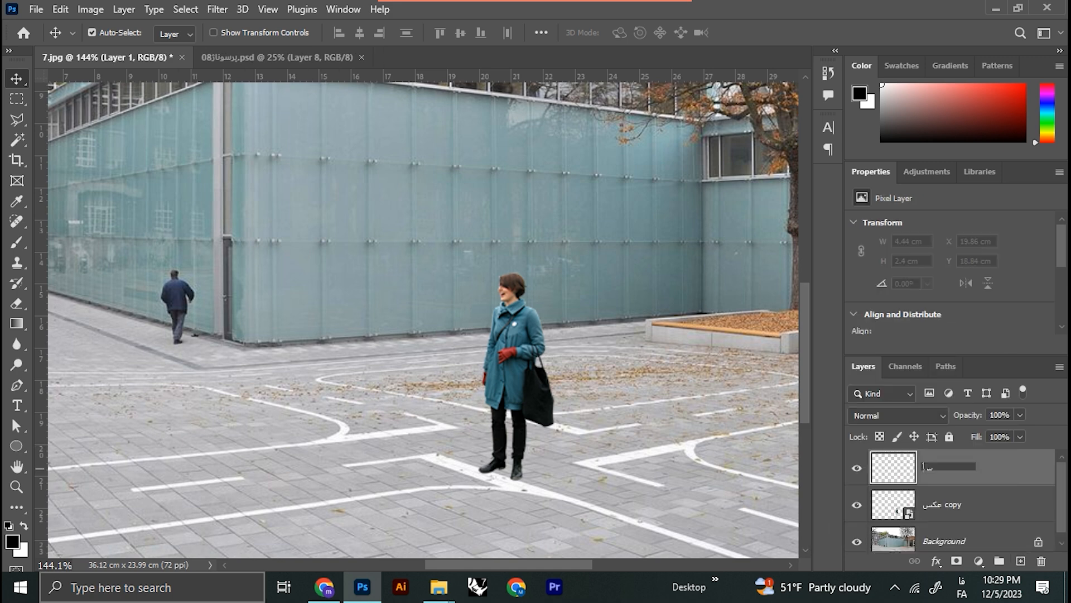
type("ایه")
key("Return")
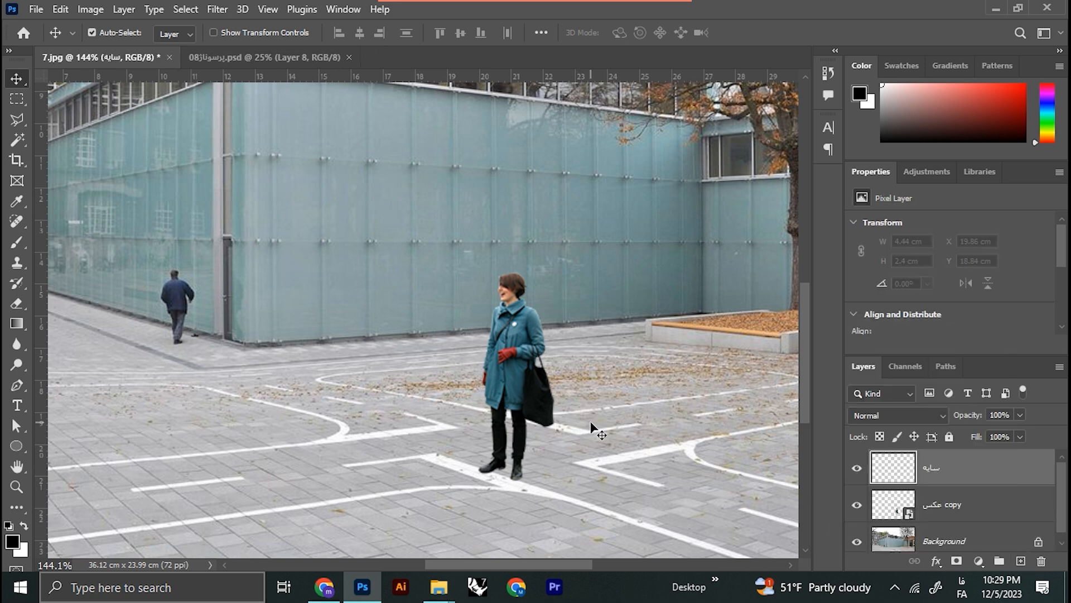
Step: Set up a Soft Round brush at 55 px with 0% hardness and 10% opacity
key("b")
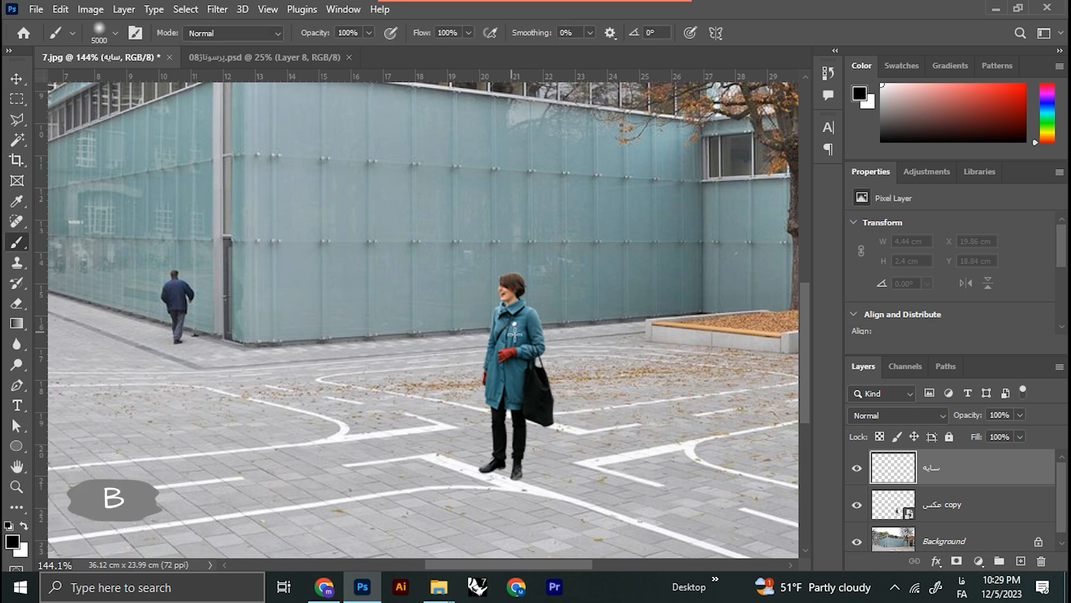
mouse_move(418, 334)
left_mouse_down()
mouse_move(377, 335)
mouse_move(457, 378)
mouse_move(172, 402)
mouse_move(431, 380)
left_mouse_up()
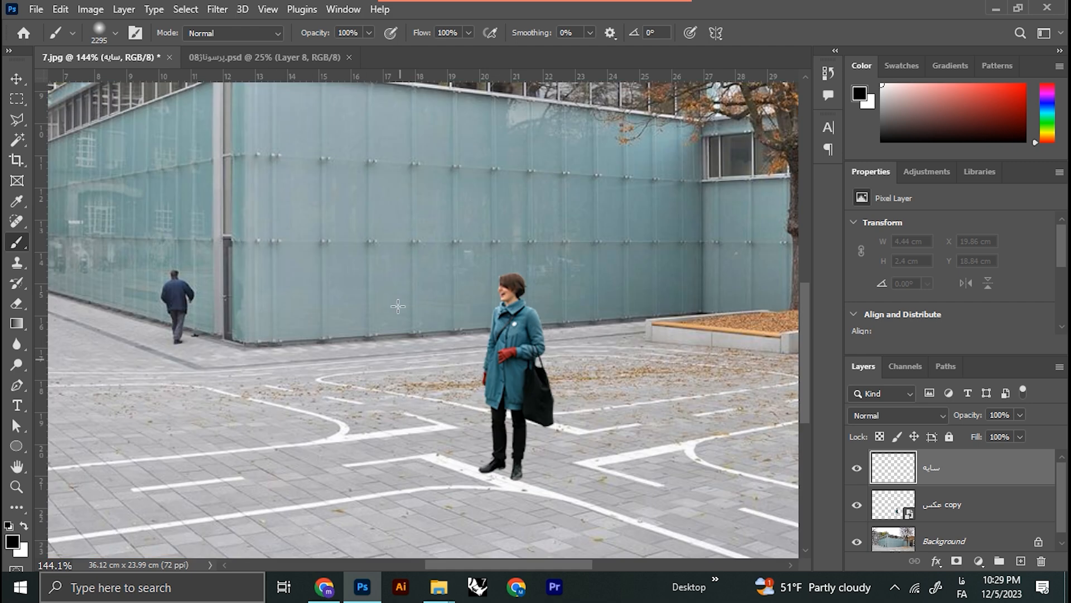
left_click(115, 34)
left_click_drag(181, 82, 116, 83)
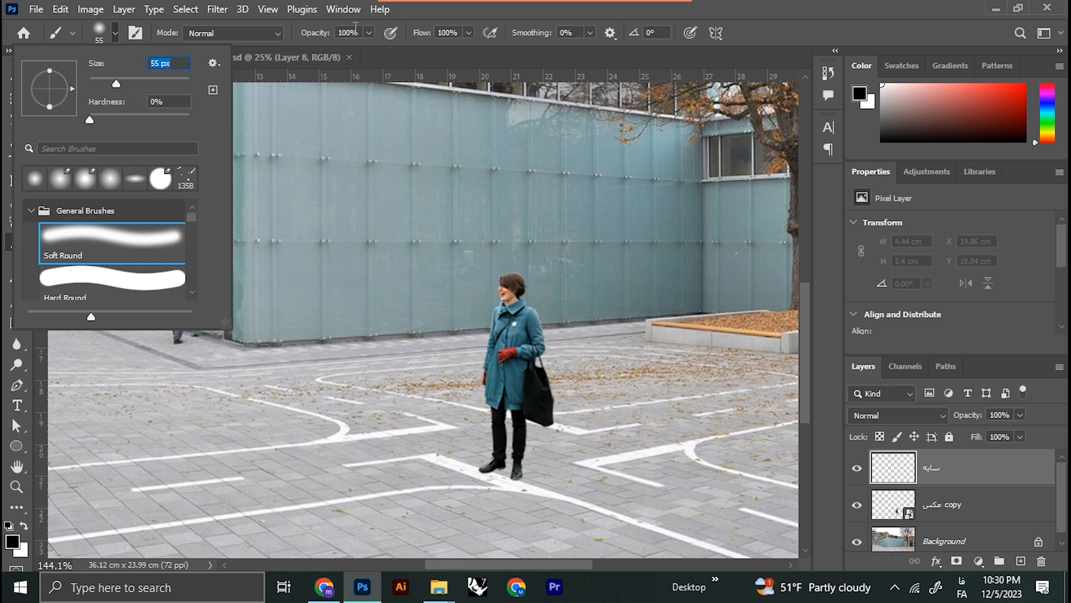
left_click(304, 34)
type("10")
key("Return")
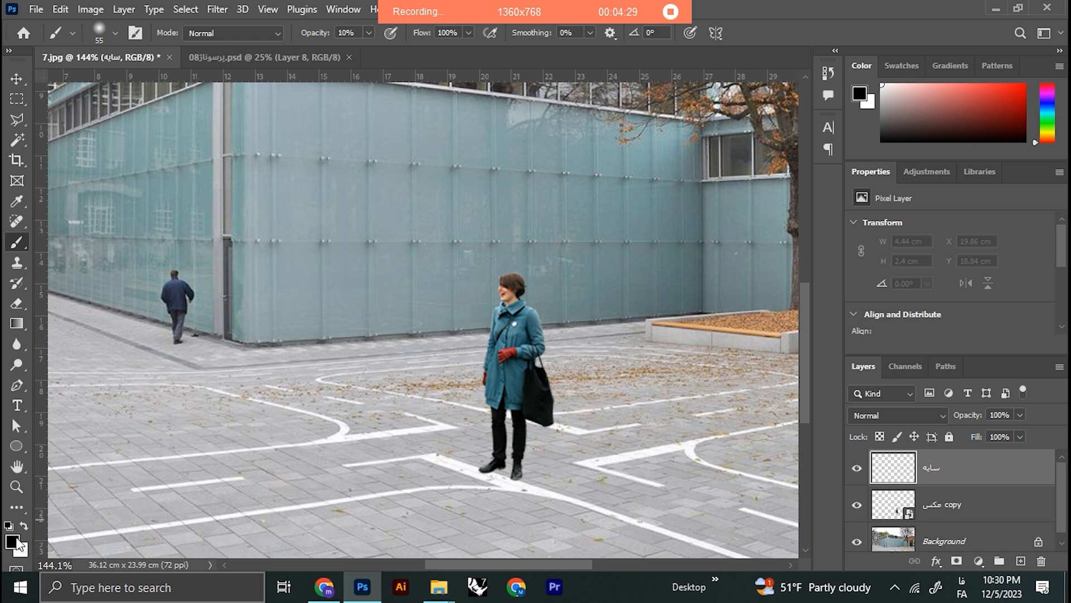
Step: Paint a faint black shadow on the pavement around the woman's feet with a 119 px brush, and move the "سایه" layer below her layer
mouse_move(558, 438)
left_mouse_down()
mouse_move(581, 438)
mouse_move(548, 456)
left_mouse_up()
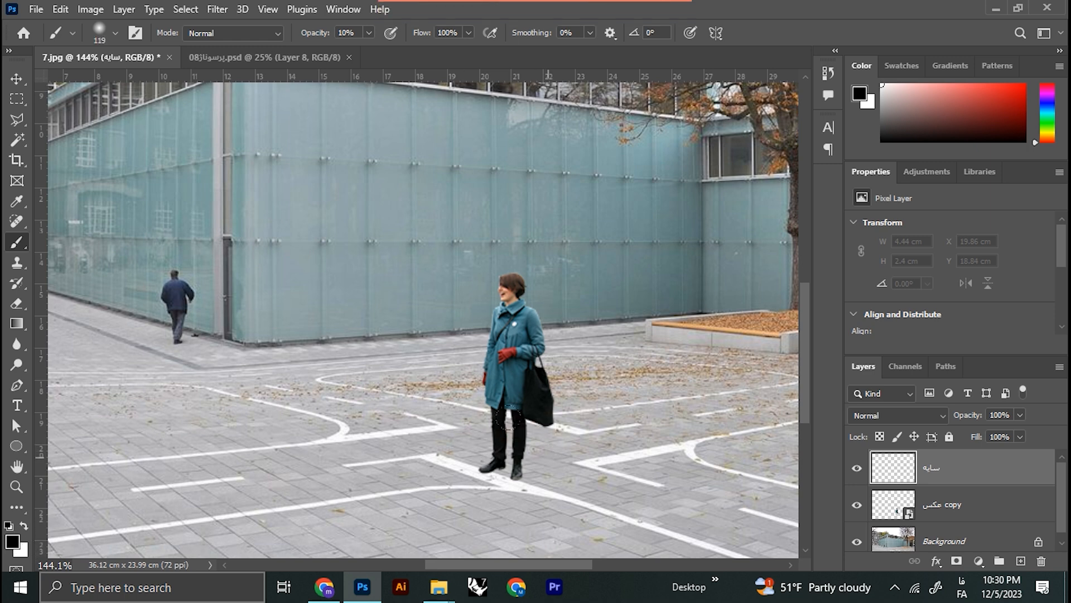
left_click(479, 419)
key("ctrl+z")
left_click(529, 465)
left_click(555, 462)
left_click(568, 455)
left_click(588, 447)
left_click(516, 462)
left_click(576, 464)
left_click(474, 429)
left_click(474, 429)
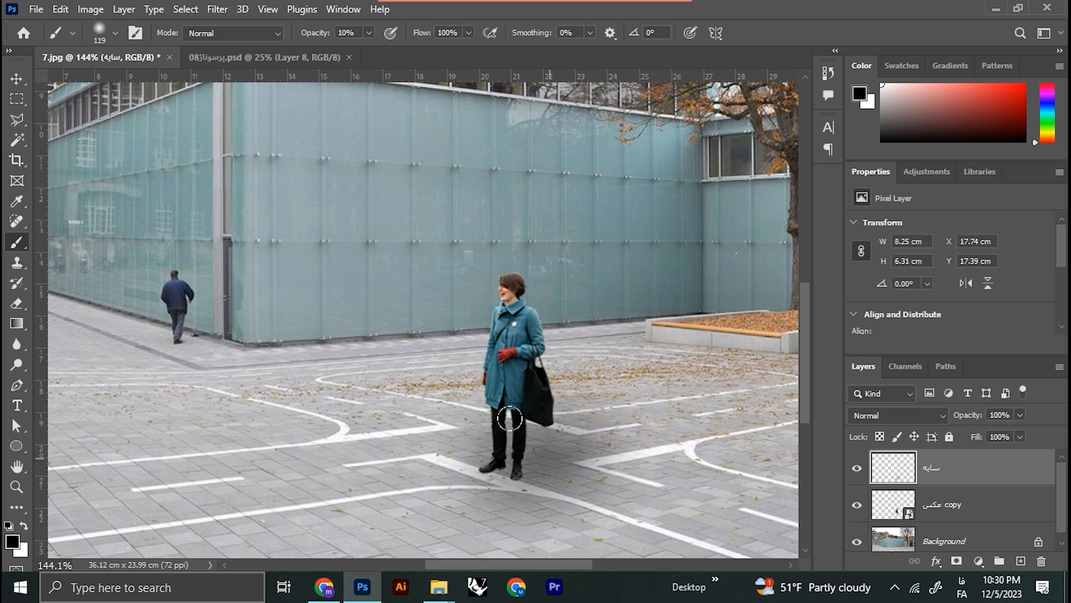
left_click_drag(962, 481, 993, 525)
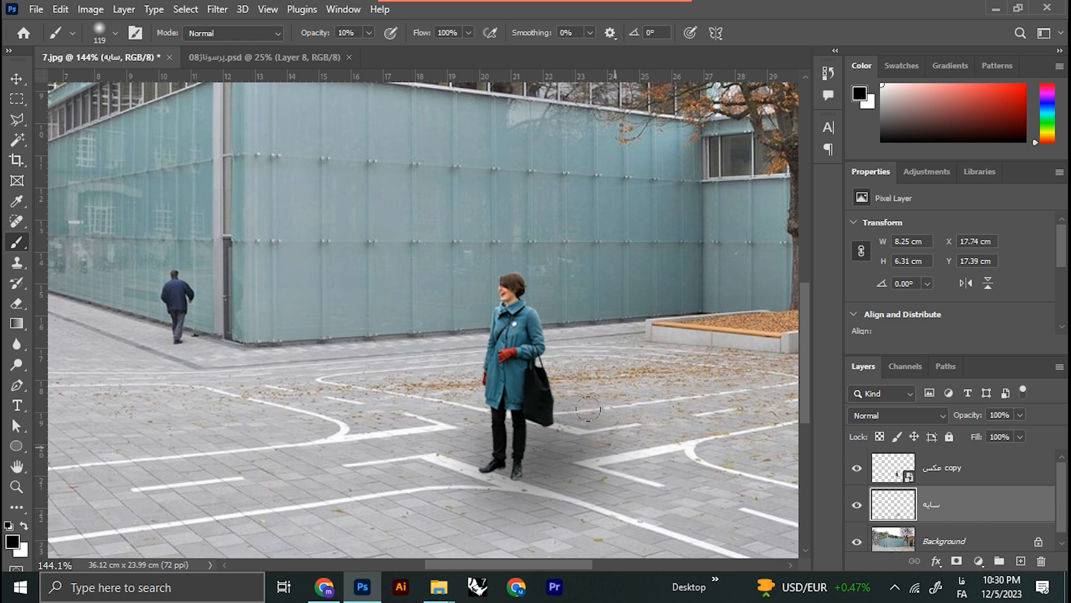
Step: Delete the painted shadow layer and add a new empty layer named "سایه" directly above the Background
key("Delete")
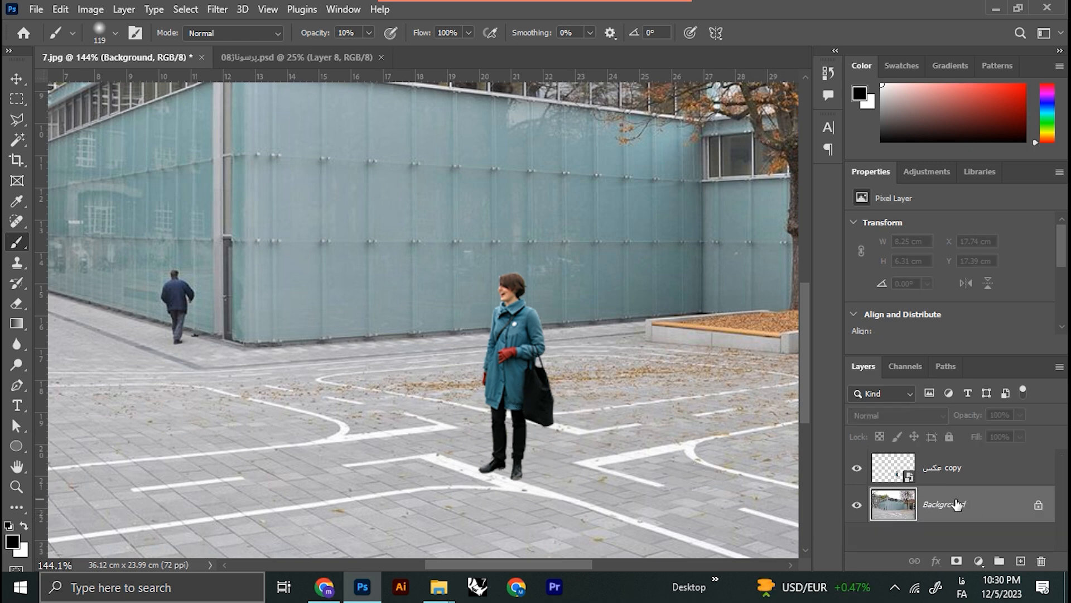
left_click(1020, 560)
double_click(938, 505)
type("سایه")
key("Return")
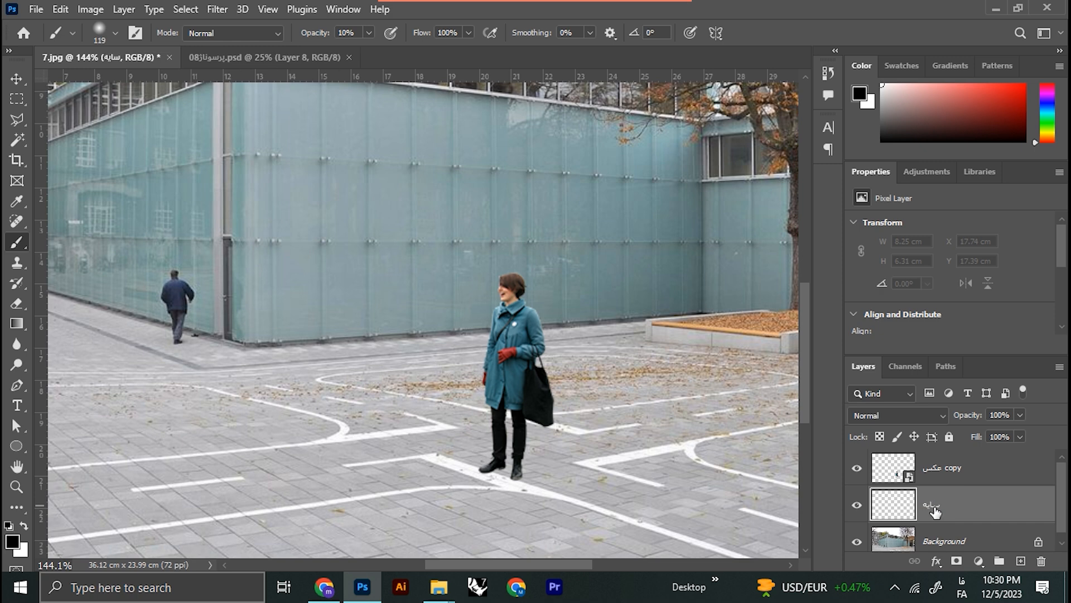
Step: Set the soft brush to 88 px with a flattened tip tilted to 14°, and its opacity to 15%
left_click(115, 33)
left_click_drag(148, 86, 134, 85)
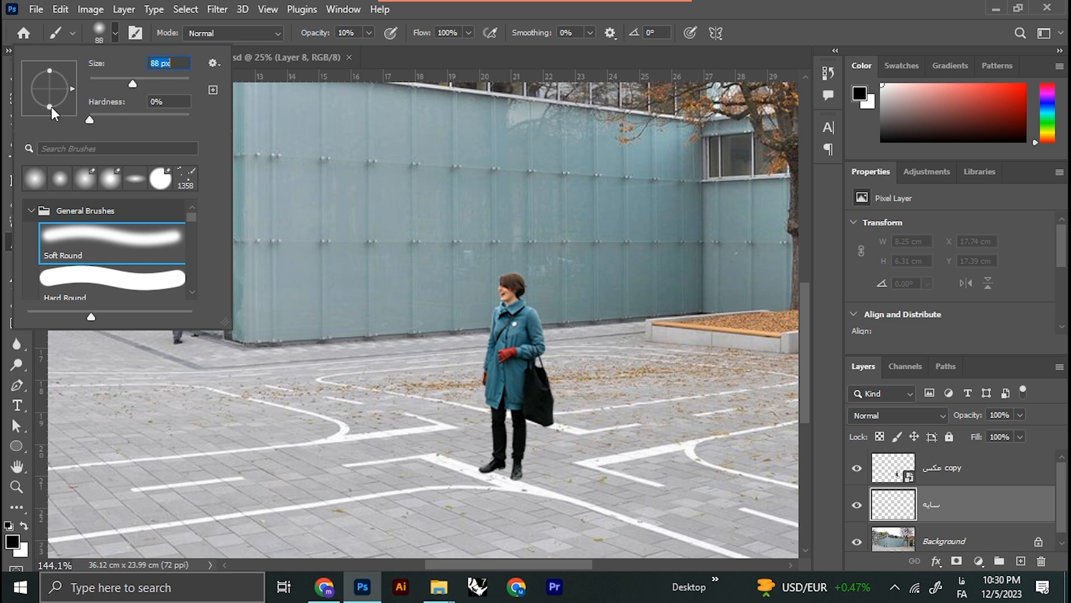
left_click_drag(48, 67, 49, 78)
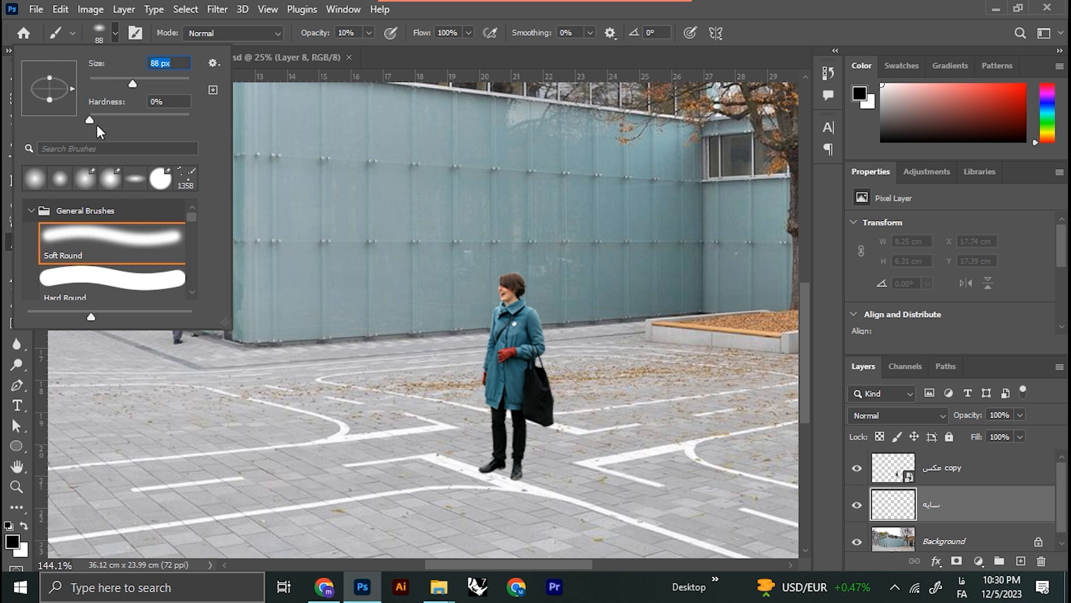
left_click_drag(72, 90, 73, 83)
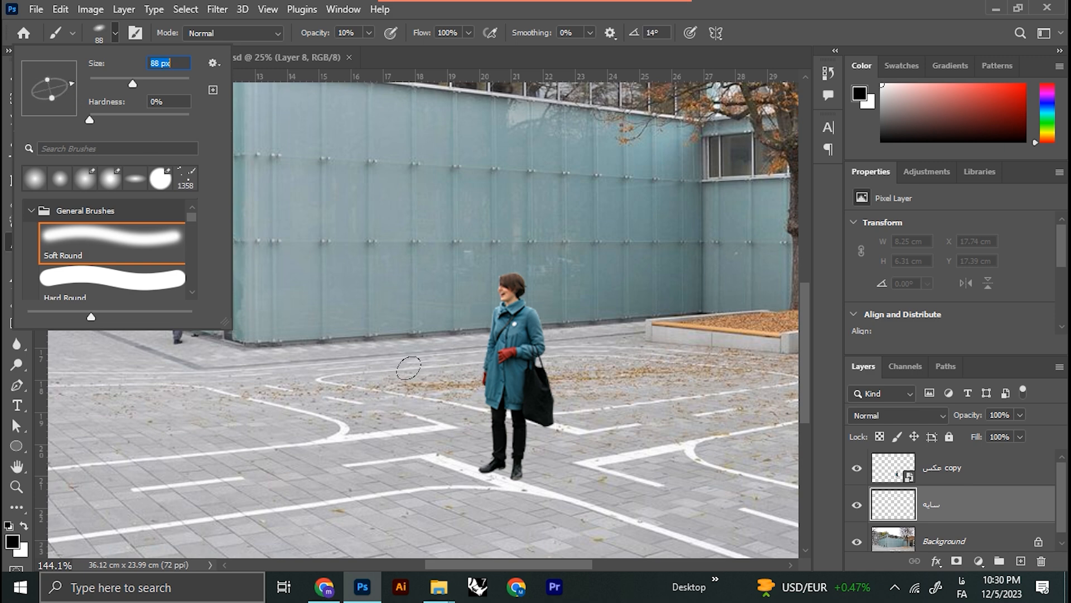
left_click(357, 38)
left_click(301, 35)
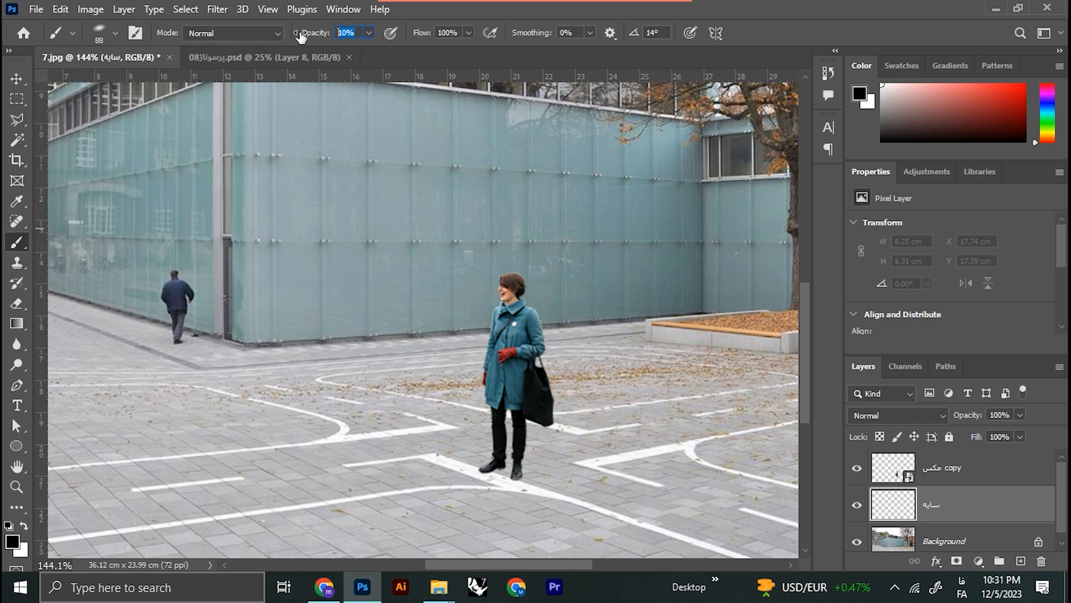
type("15")
key("Return")
Step: Paint a soft black shadow on the pavement around and behind the woman's feet with the flattened brush at 144 and 99 px
mouse_move(495, 454)
left_mouse_down()
mouse_move(551, 460)
mouse_move(531, 460)
left_mouse_up()
left_click(577, 449)
left_click(513, 469)
left_click(605, 451)
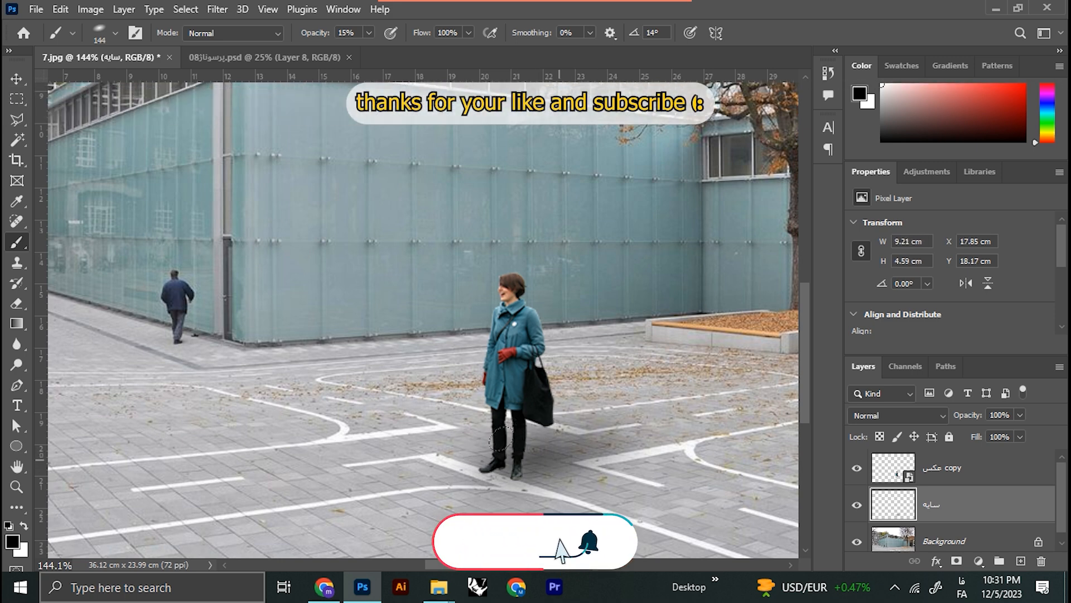
left_click(548, 464)
left_click(534, 462)
left_click_drag(532, 475, 506, 476)
scroll(534, 455, "down", 4)
scroll(577, 455, "up", 2)
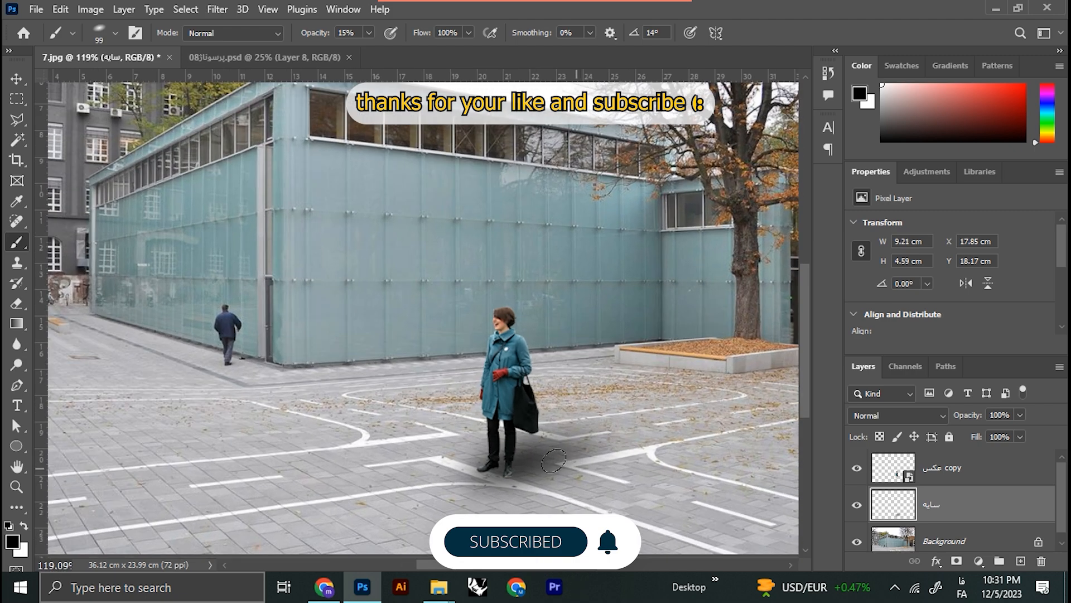
scroll(553, 460, "down", 3)
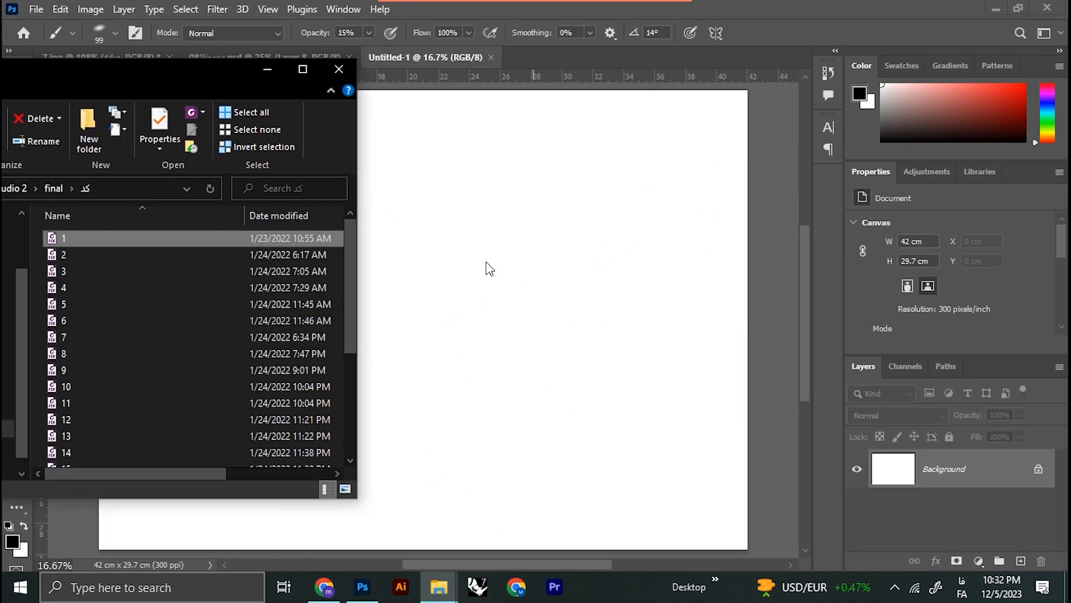
Step: Place the section drawing file "1" from the folder into the blank document and scale it down to about 35 × 15.4 cm
left_click_drag(122, 238, 424, 236)
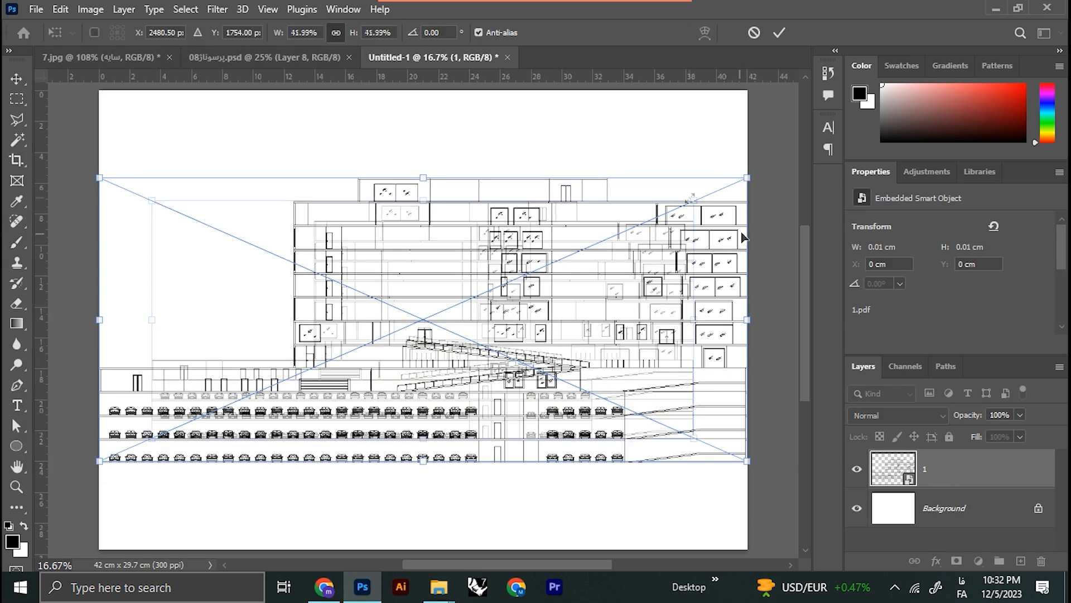
left_click_drag(742, 180, 691, 198)
key("Return")
key("b")
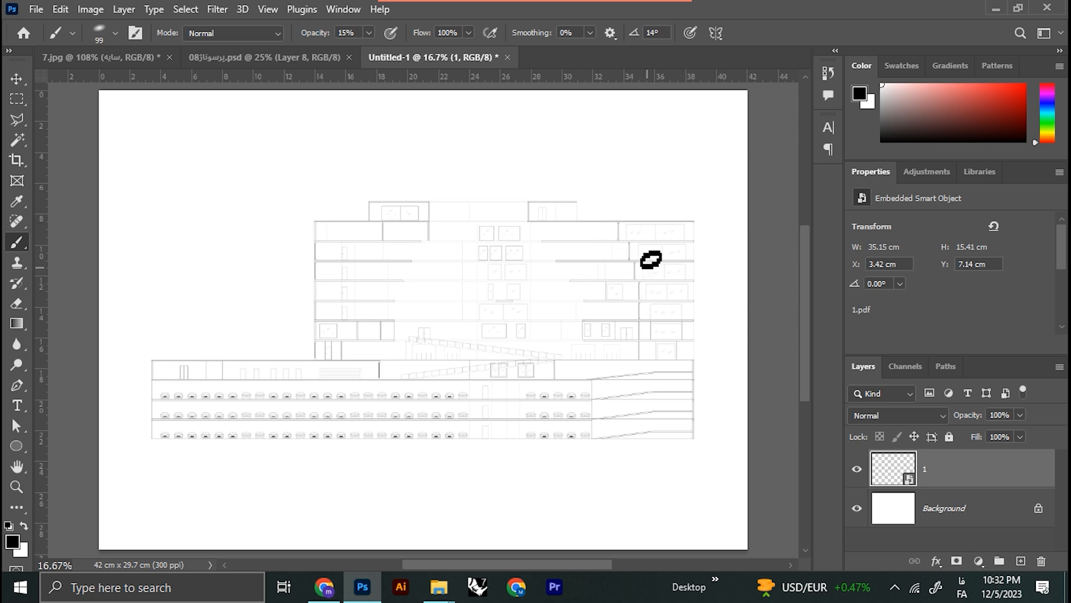
Step: Duplicate the placed section drawing twelve times to make its faint lines darker
scroll(561, 237, "up", 12)
scroll(573, 231, "up", 1)
left_click_drag(598, 237, 428, 261)
scroll(428, 261, "down", 10)
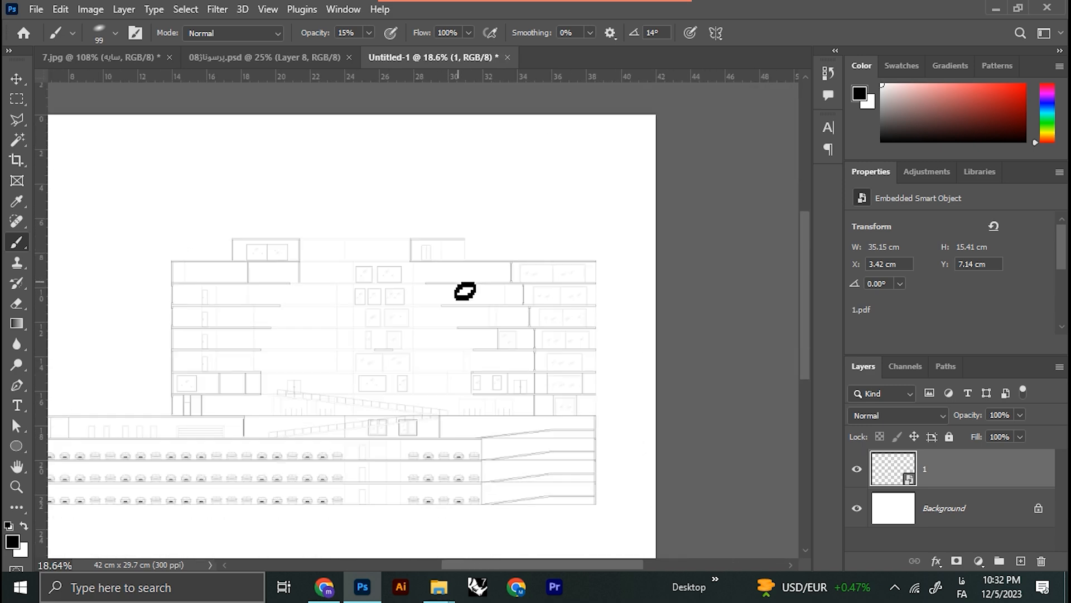
scroll(420, 304, "up", 5)
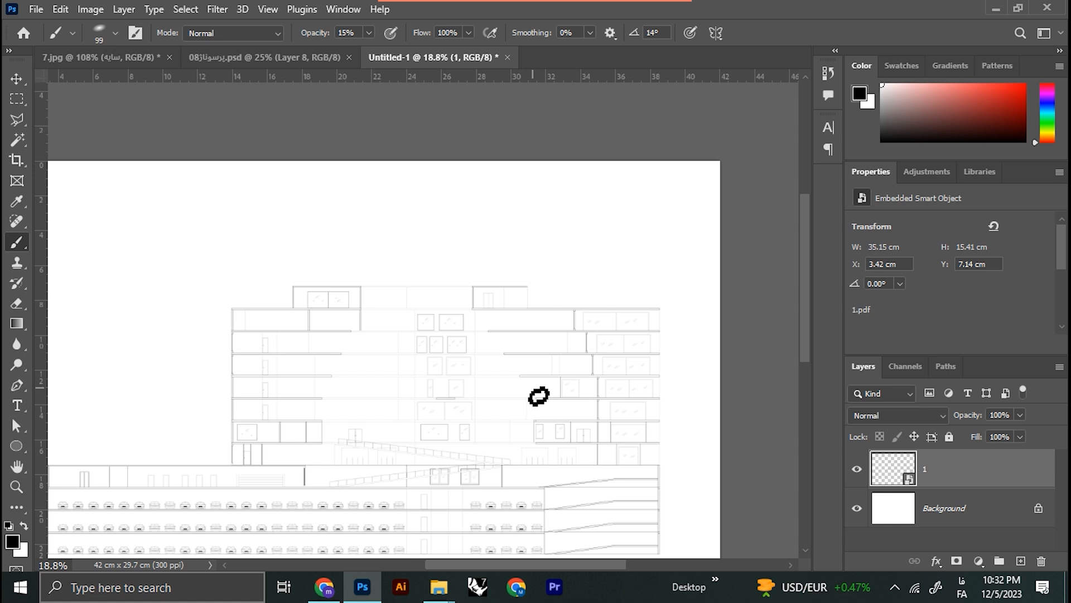
key("ctrl+j")
key("ctrl+j")
key("ctrl+j")
key("ctrl+j")
key("ctrl+j")
key("ctrl+j")
key("ctrl+j")
key("ctrl+j")
key("ctrl+j")
key("ctrl+j")
key("ctrl+j")
key("ctrl+j")
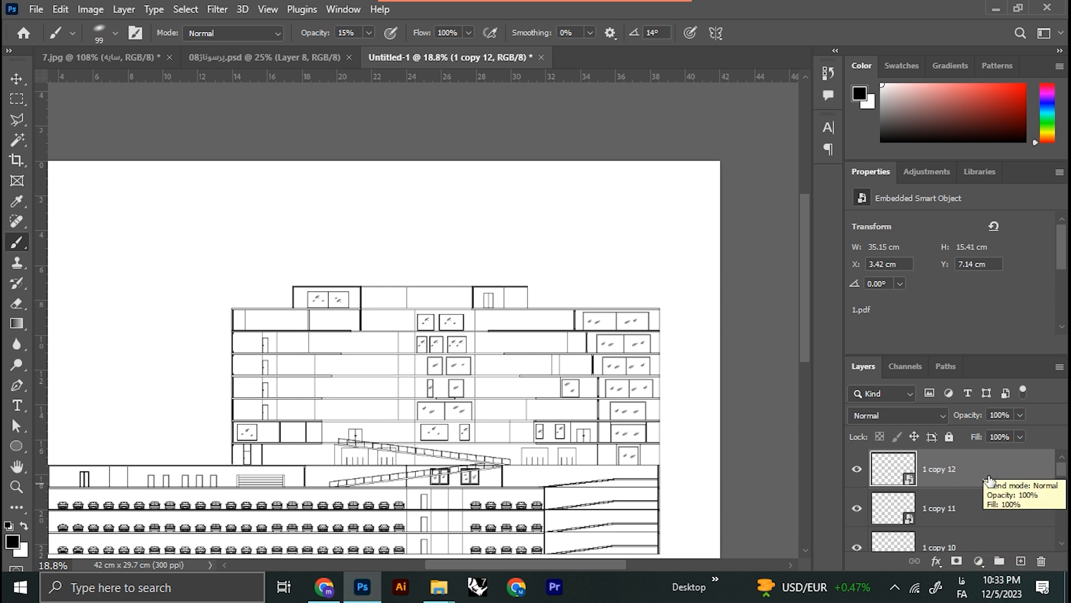
Step: Merge the original section drawing and all its copies into one layer above the Background
scroll(994, 508, "down", 10)
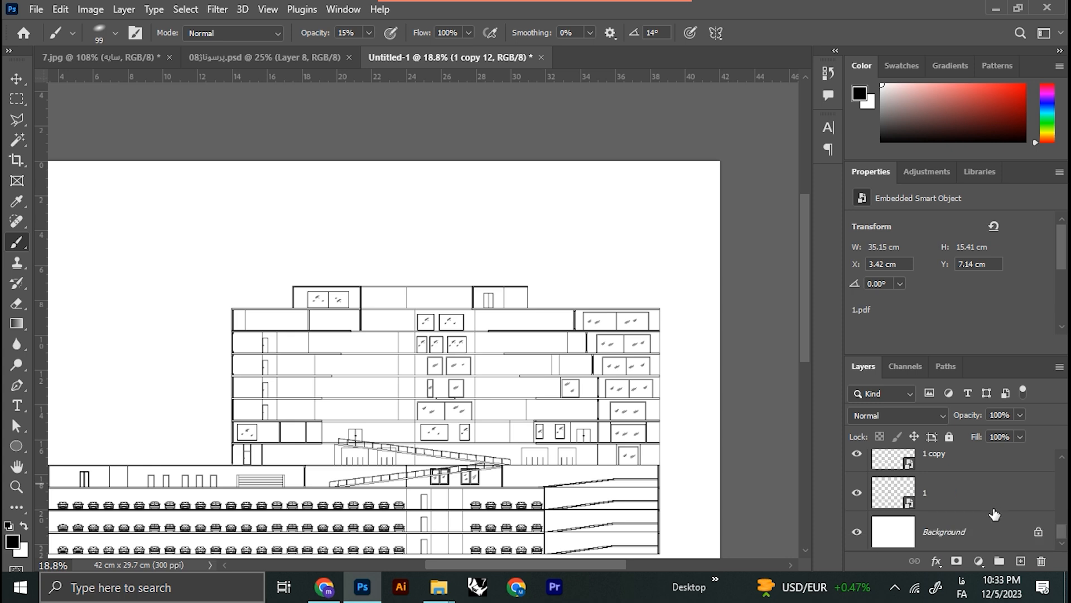
key("ctrl+e")
left_click(964, 501, "shift")
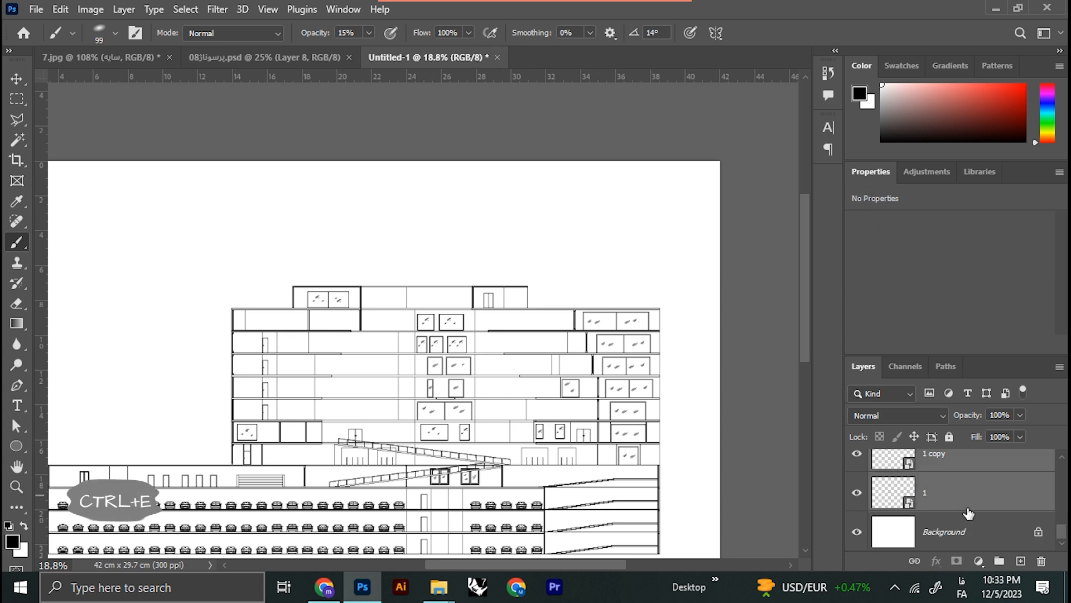
key("ctrl+e")
Step: Add a new layer named "ضخامت" above the merged drawing and rename the drawing layer "مقطع"
scroll(406, 364, "up", 5)
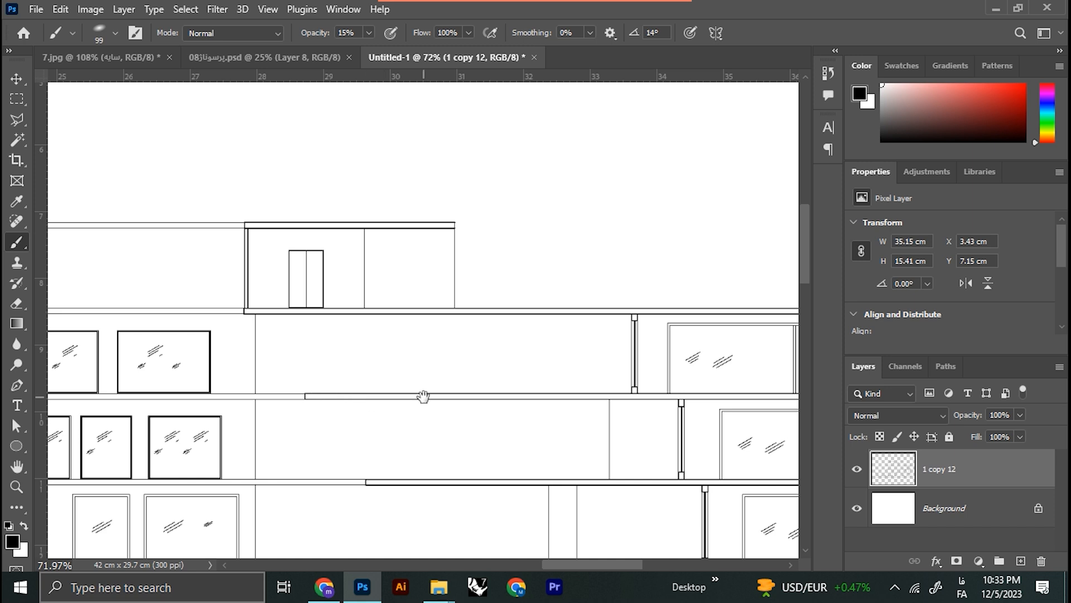
left_click_drag(423, 396, 344, 387)
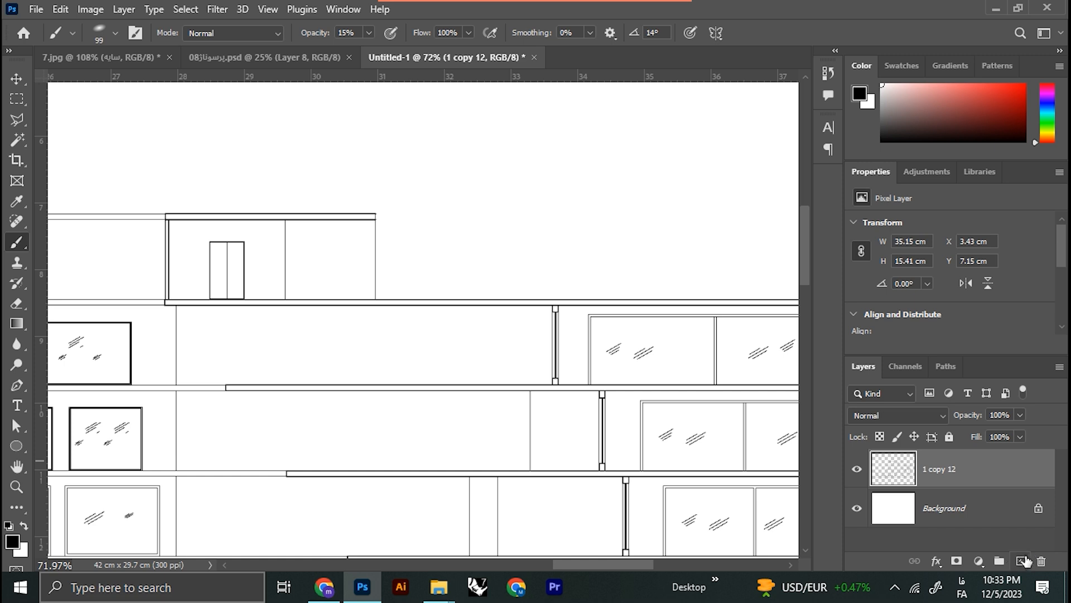
left_click(1021, 561)
double_click(942, 473)
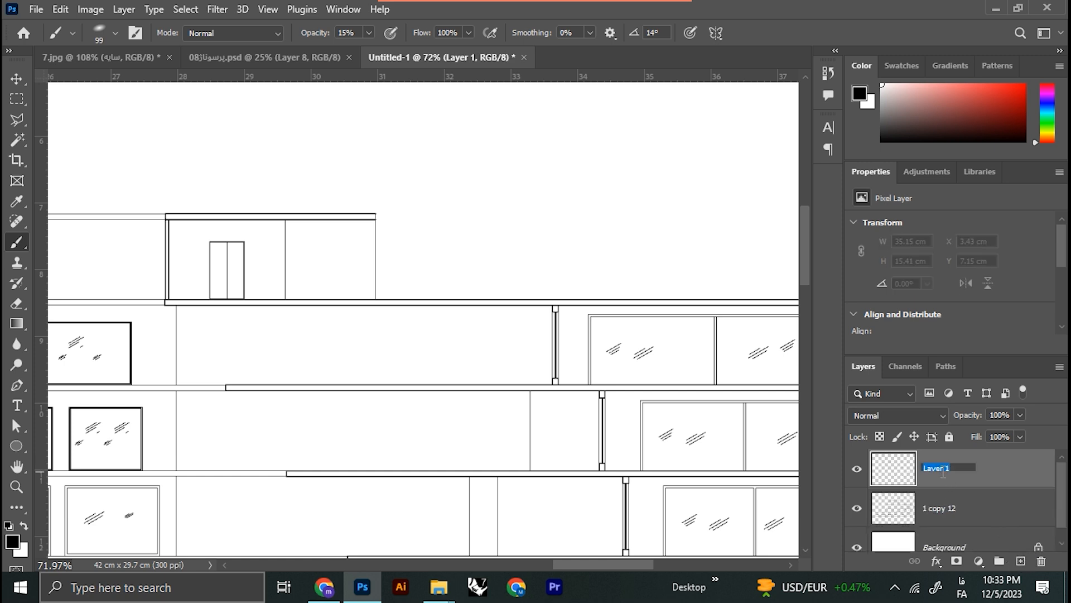
type("ضخامت")
key("Return")
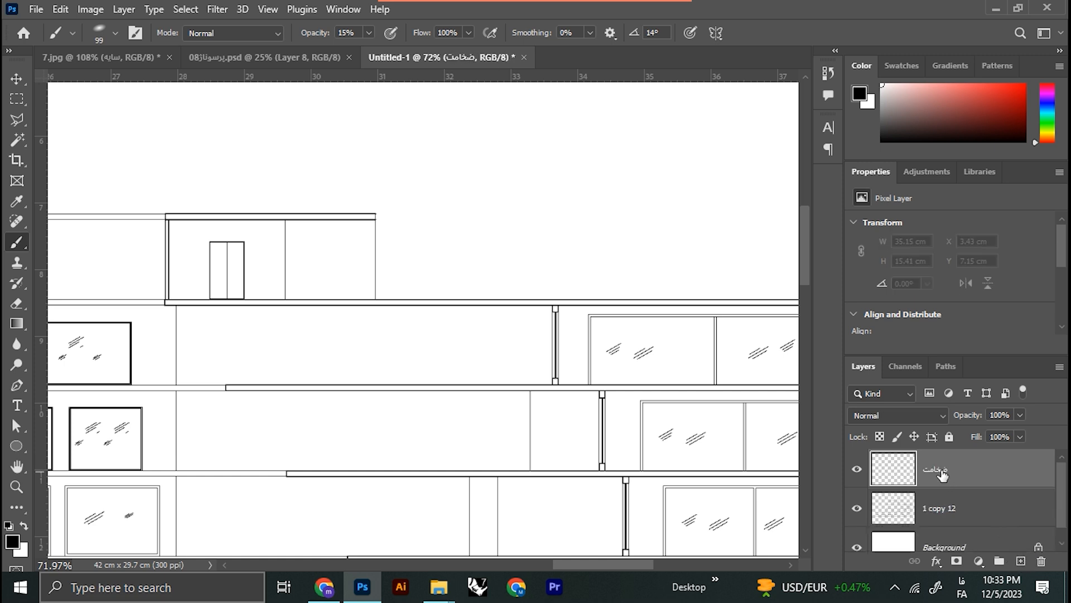
left_click(970, 514)
double_click(939, 508)
type("مقطع")
key("Return")
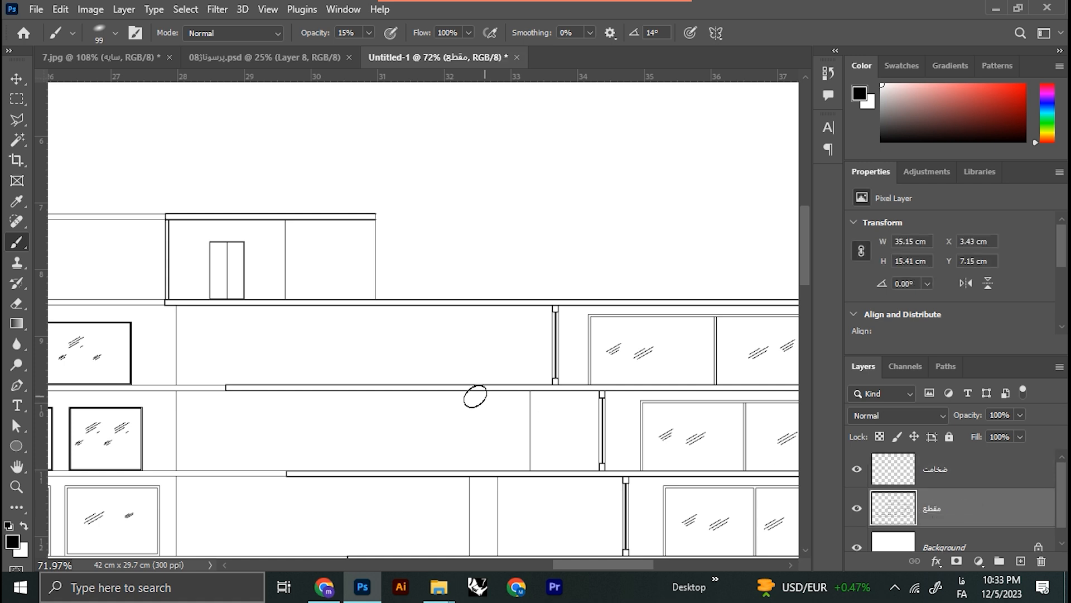
Step: Select the insides of the rooftop room's cut roof and side wall and the floor slabs below with the Magic Wand
key("w")
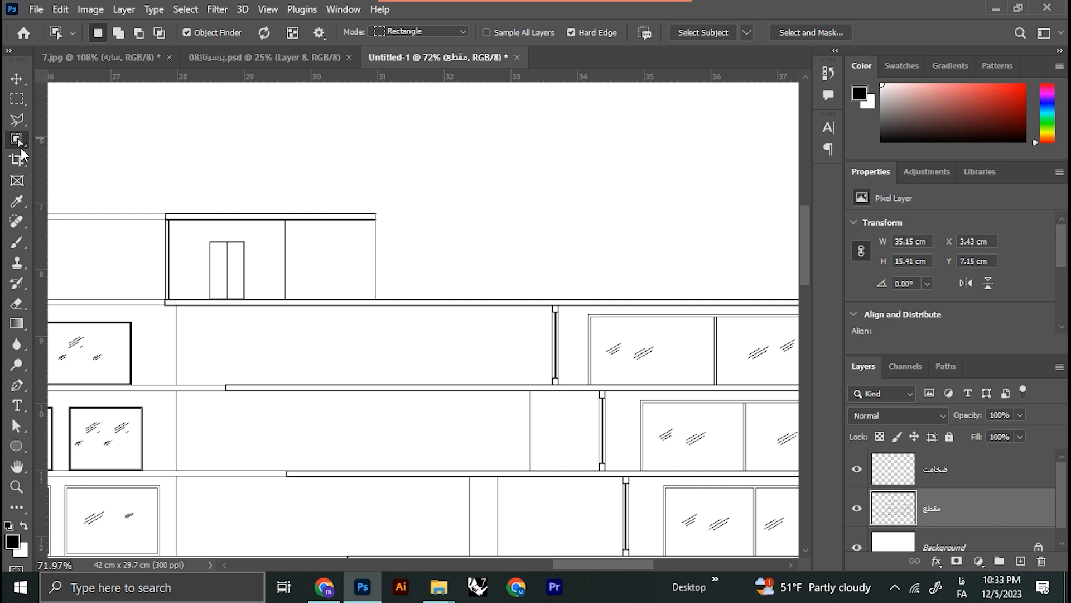
left_click(16, 139)
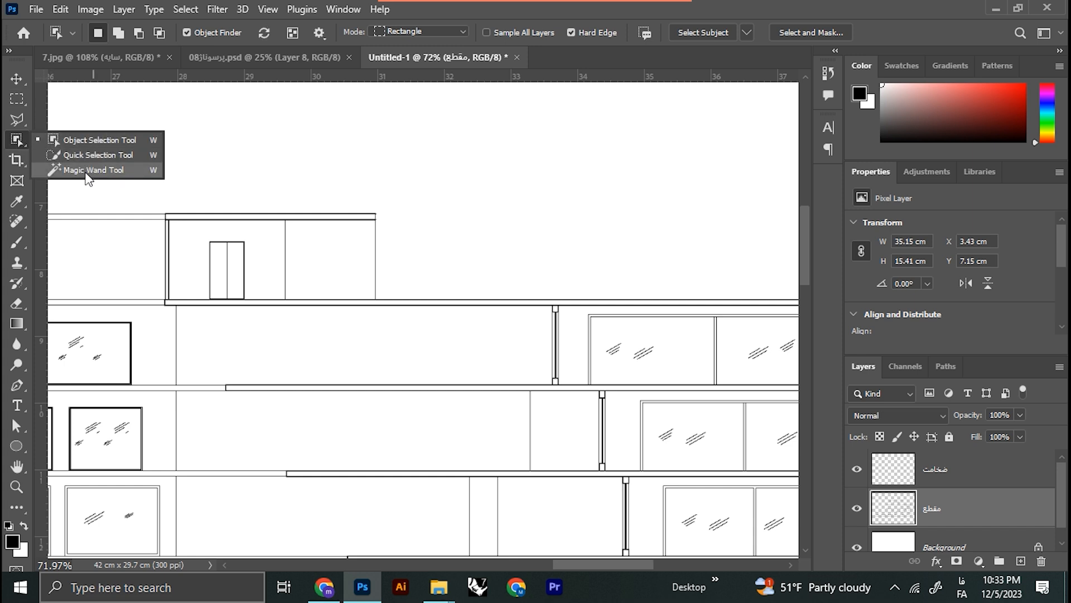
left_click(93, 170)
scroll(215, 304, "up", 5)
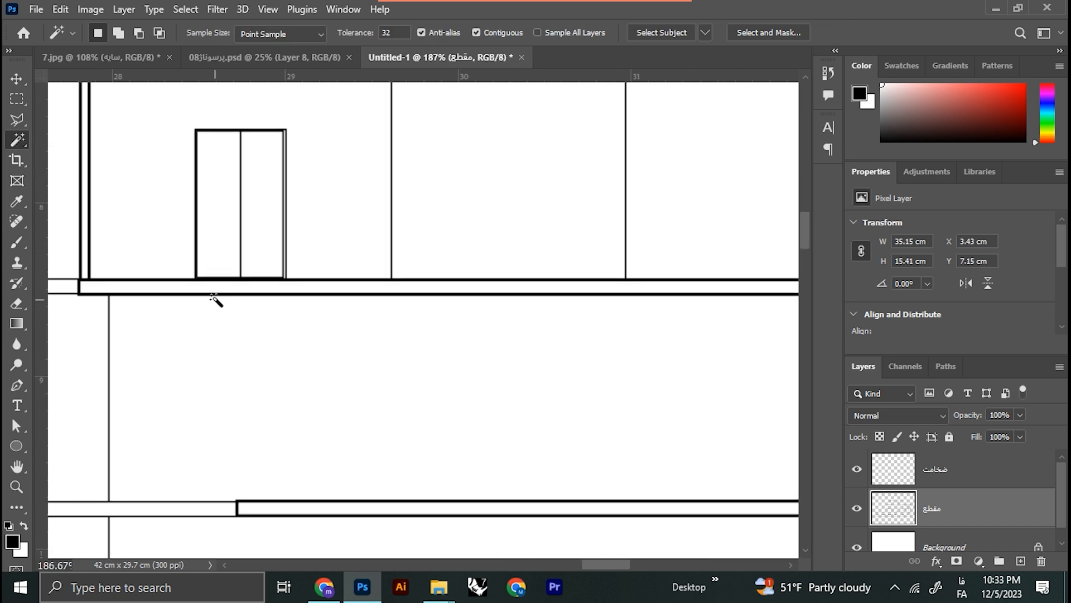
left_click(215, 293)
scroll(173, 273, "down", 3)
scroll(137, 276, "up", 4)
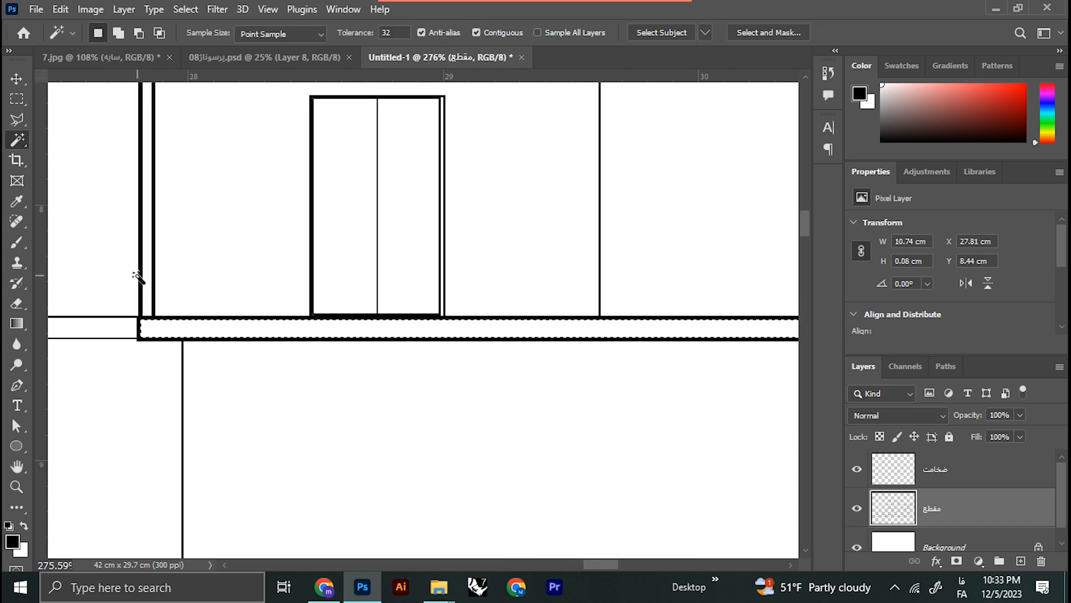
left_click(147, 292)
left_click_drag(227, 261, 205, 386)
left_click(194, 131, "shift")
left_click(240, 449, "shift")
scroll(240, 432, "down", 6)
left_click_drag(357, 480, 224, 272)
left_click(349, 424, "shift")
scroll(349, 429, "down", 5)
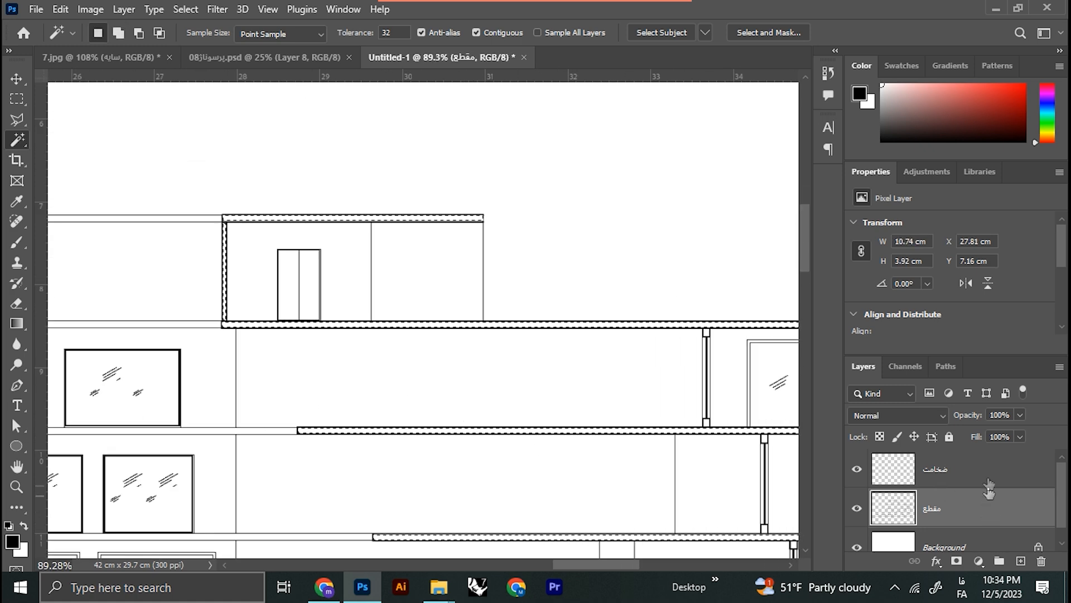
Step: Fill the selected slabs and wall with black on the "ضخامت" layer and clear the selection
left_click(982, 474)
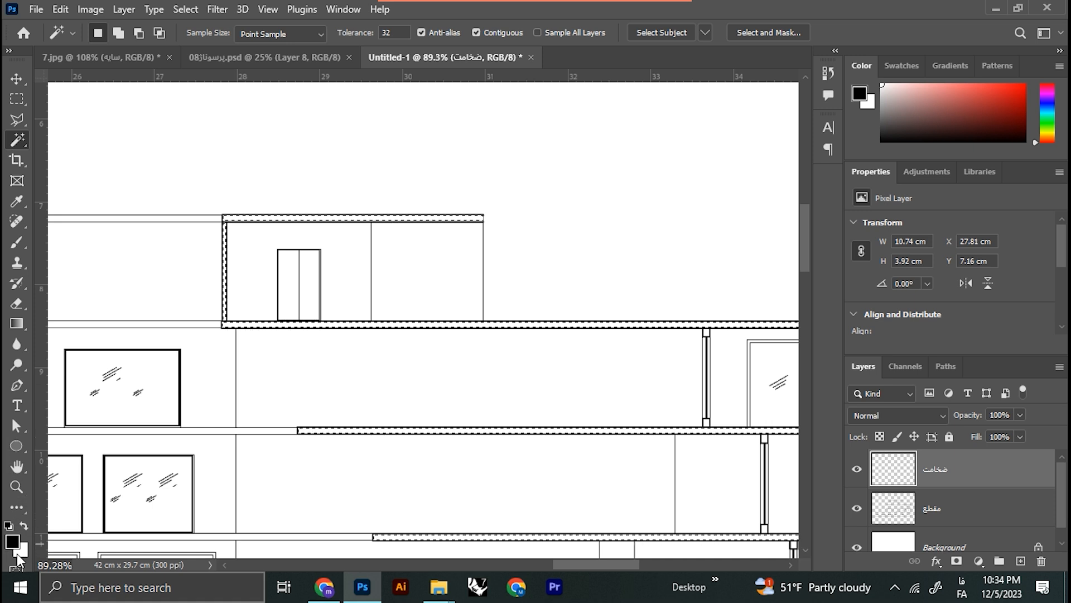
key("alt+Delete")
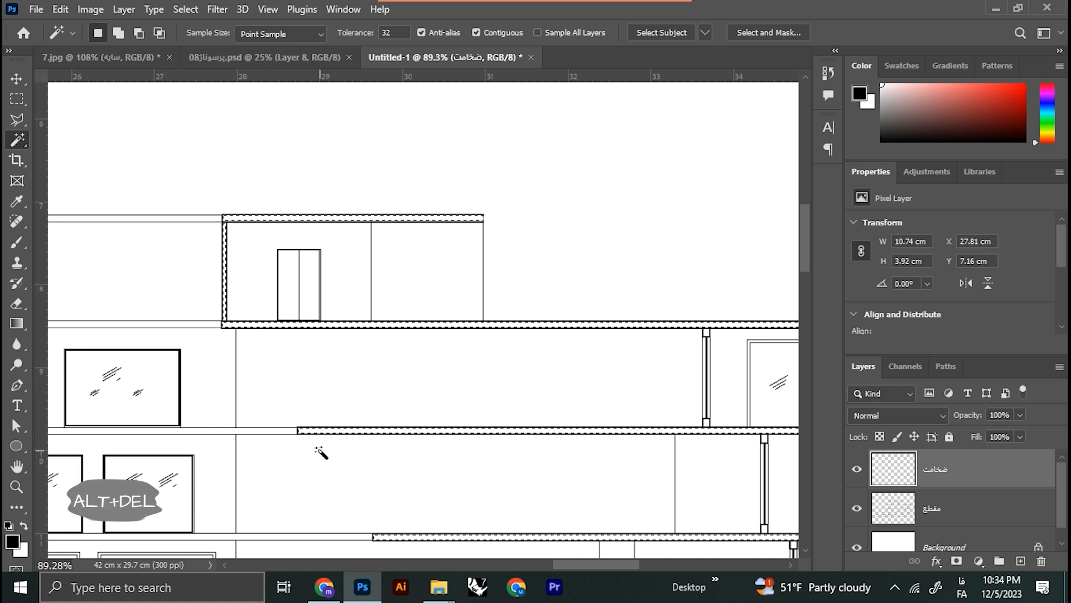
key("ctrl+d")
left_click_drag(505, 389, 425, 360)
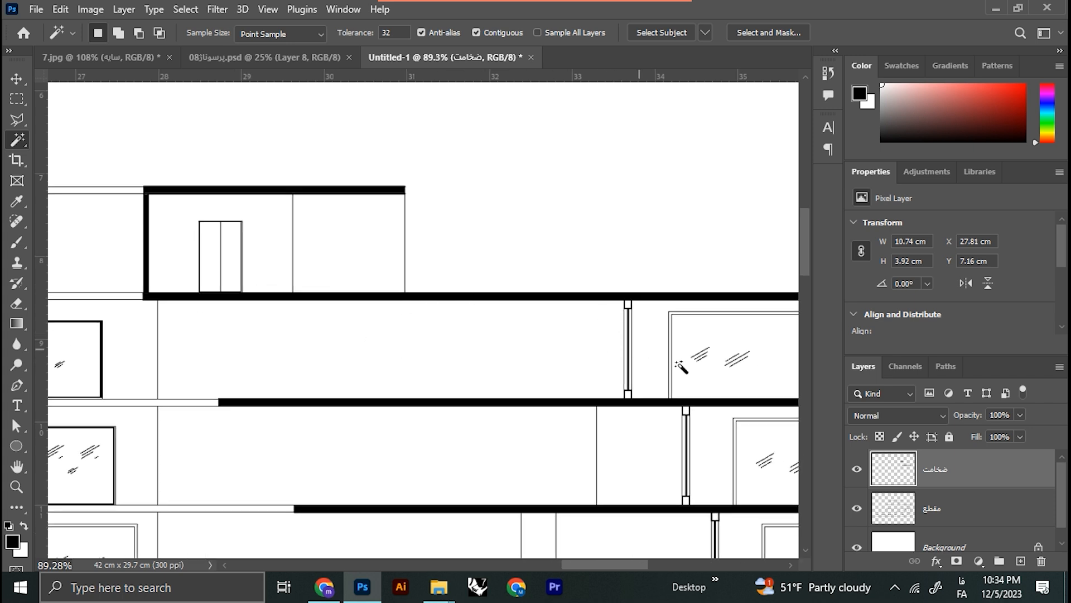
Step: Add a new layer named "سایه" above the "ضخامت" layer
left_click(1019, 560)
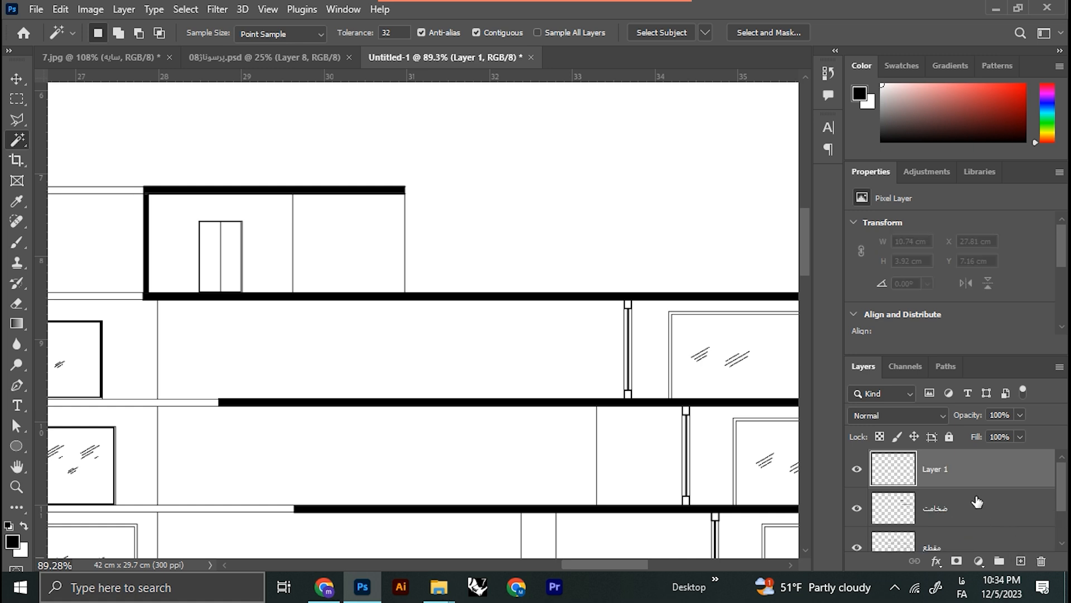
double_click(945, 470)
type("سایه")
key("Return")
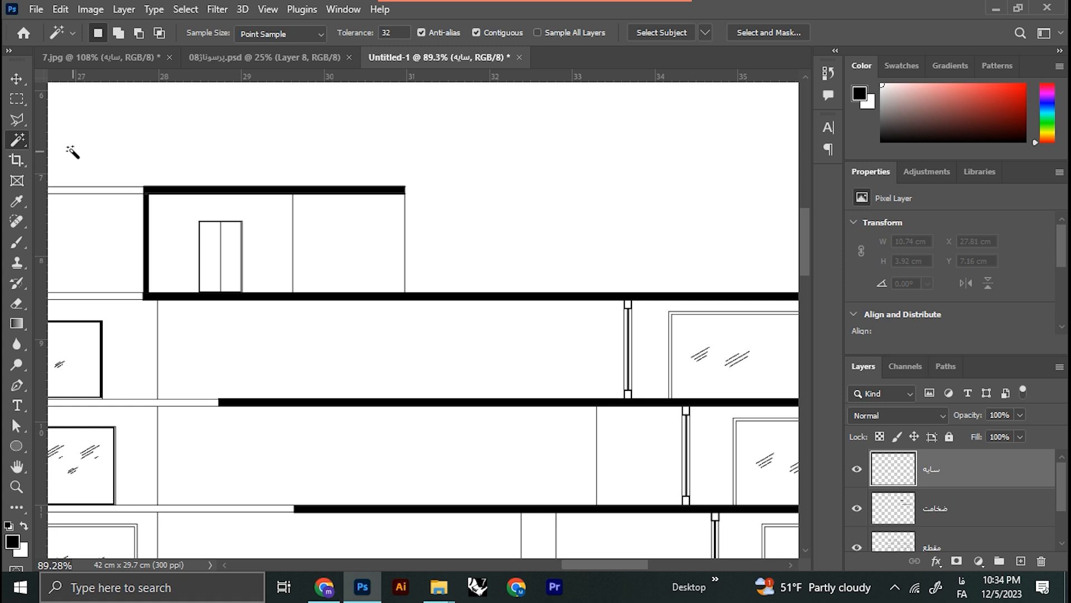
Step: Outline a slant-ended shadow strip, about 5.8 × 0.36 cm, beneath the slab under the rooftop room with the Polygonal Lasso
left_click(18, 119)
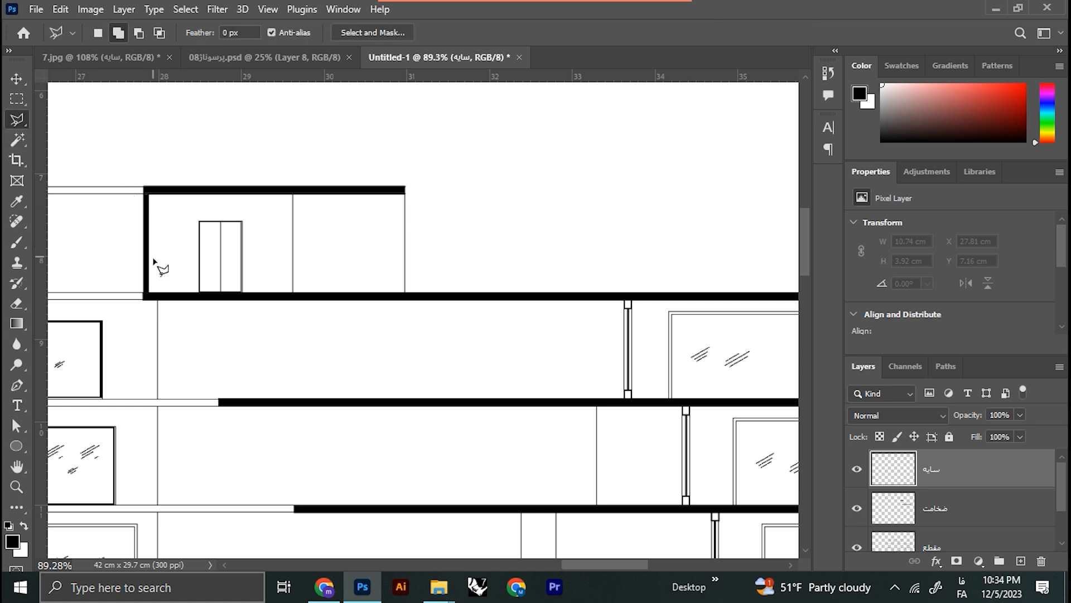
scroll(173, 330, "up", 8)
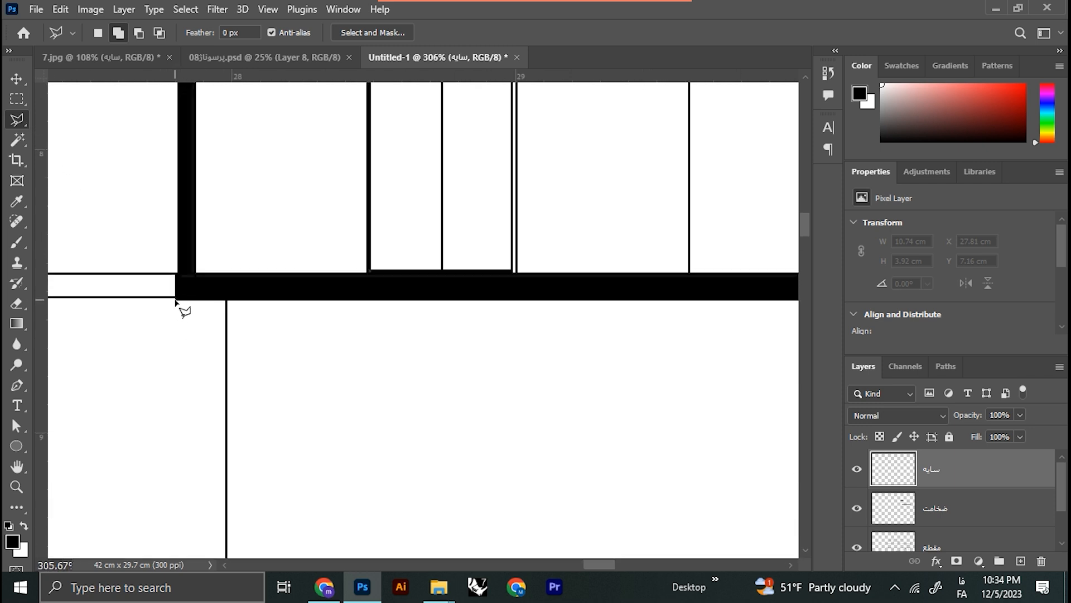
scroll(184, 314, "down", 3)
left_click(332, 360)
scroll(337, 363, "down", 3)
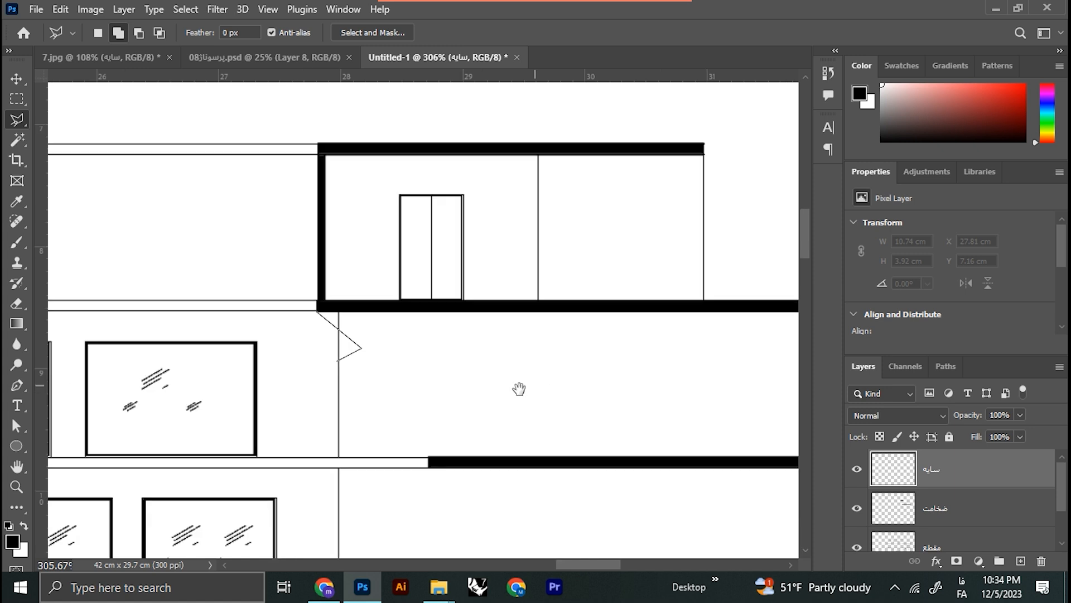
left_click_drag(553, 376, 286, 408)
left_click(704, 377, "shift")
left_click(705, 338, "shift")
double_click(65, 338)
Step: Add a second slant-ended shadow strip to the selection with the Polygonal Lasso, beneath the next slab down, ending at its window frame
scroll(84, 379, "down", 2)
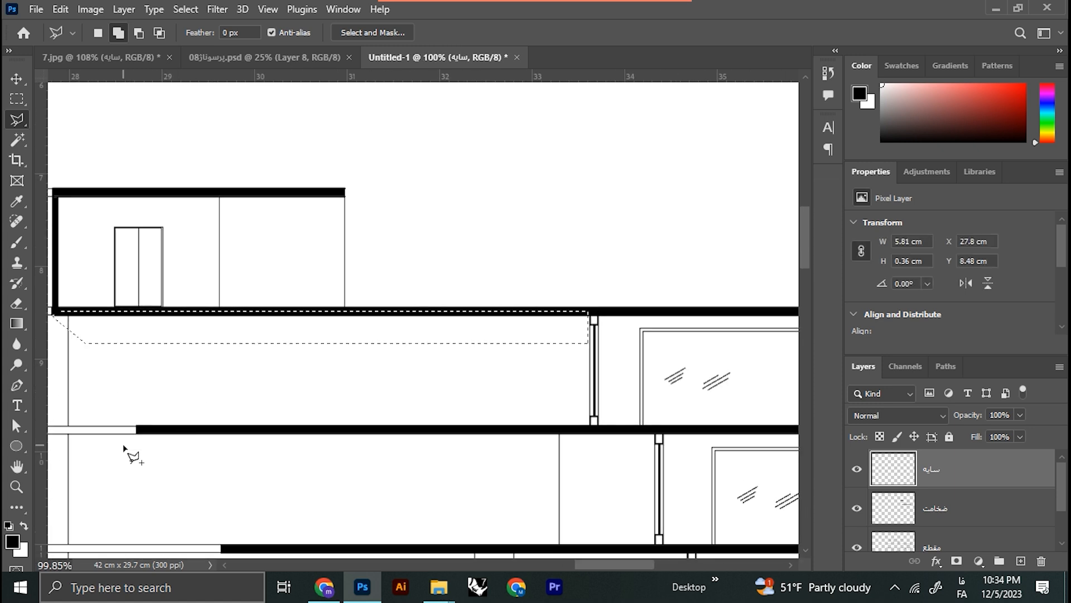
left_click(136, 434)
left_click(179, 462)
left_click(654, 463, "shift")
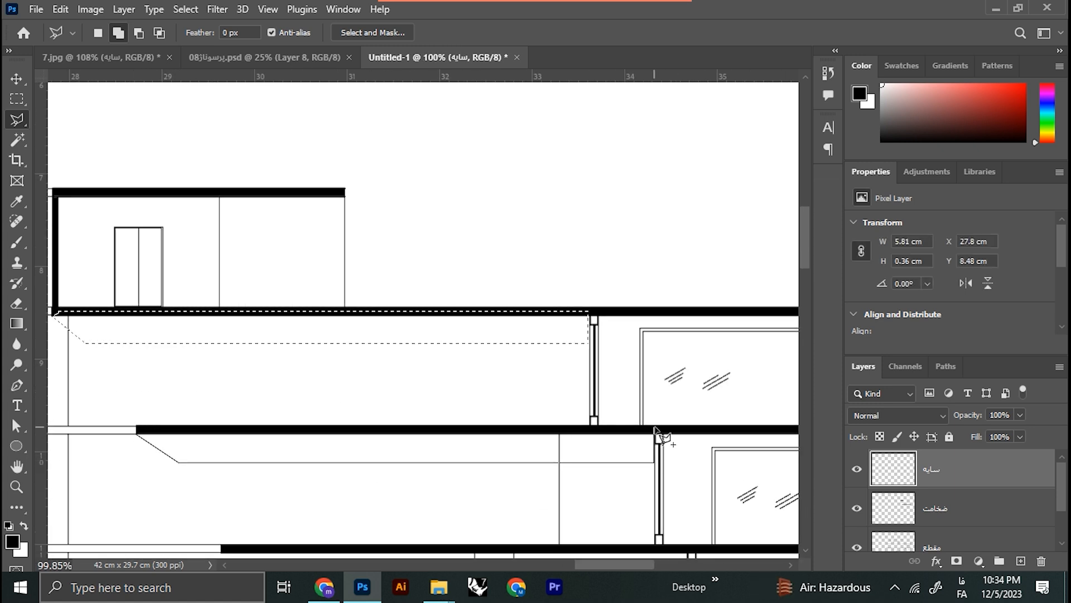
left_click(654, 429, "shift")
left_click_drag(151, 428, 605, 428)
double_click(606, 429)
left_click_drag(665, 379, 486, 394)
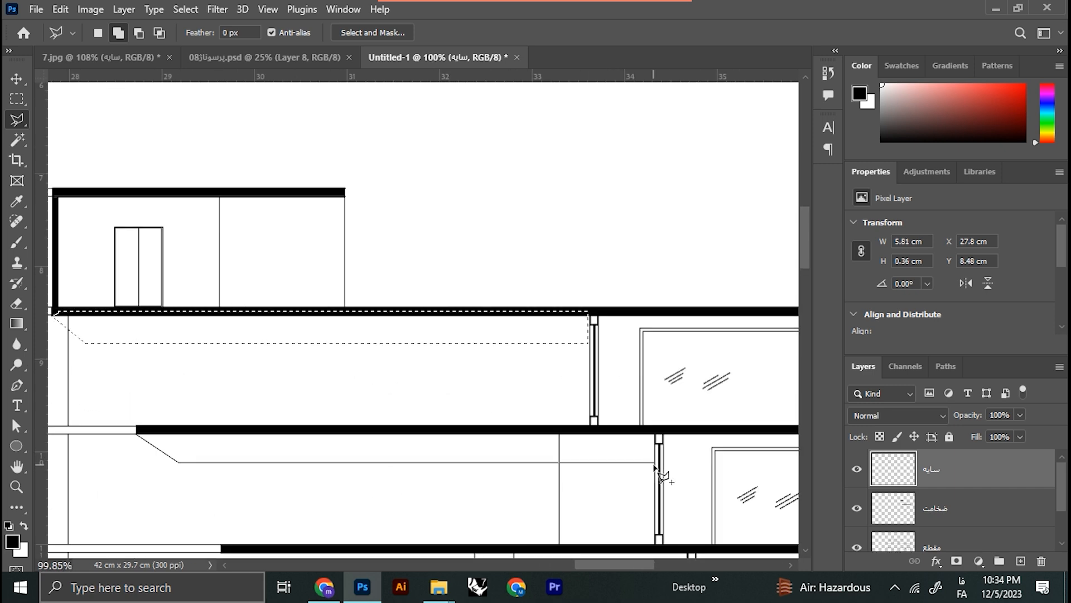
left_click(654, 462, "shift")
left_click(654, 429, "shift")
double_click(604, 428)
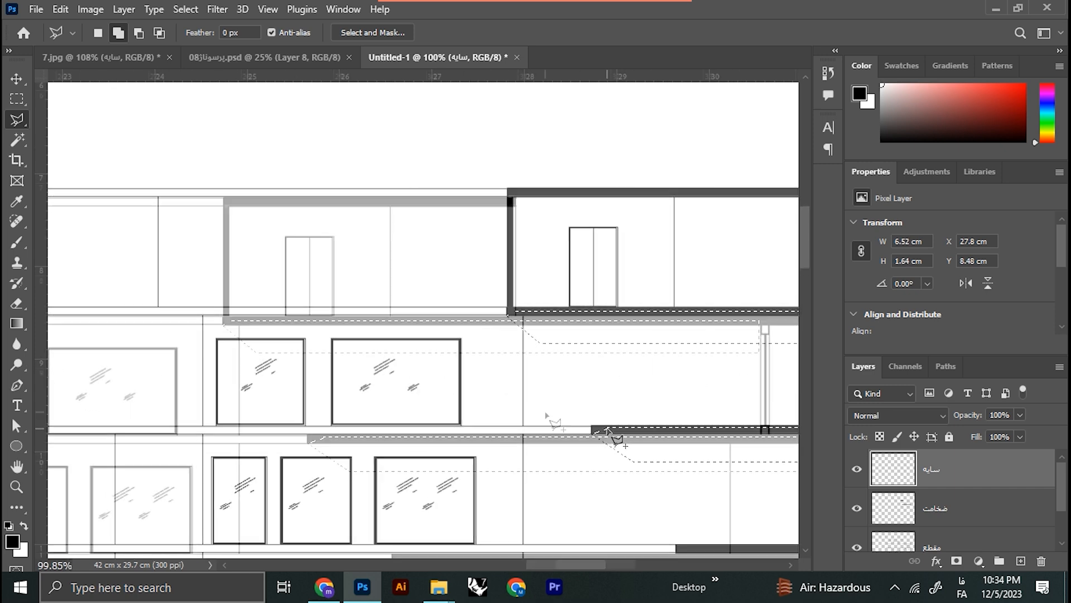
Step: Fill both selected shadow strips with black on the "سایه" layer and clear the selection
left_click_drag(681, 377, 485, 394)
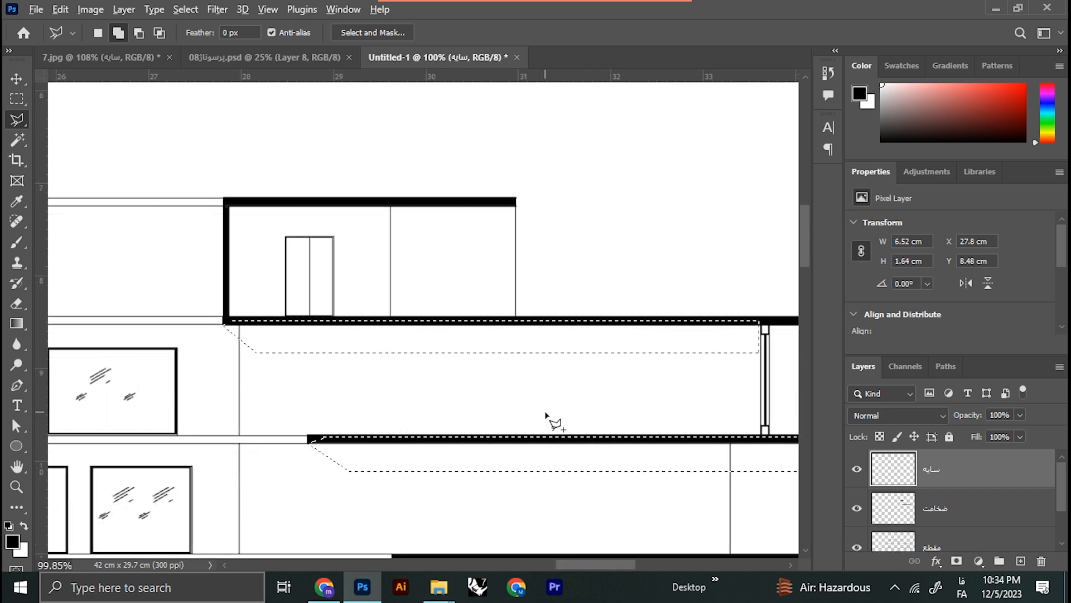
key("alt+BackSpace")
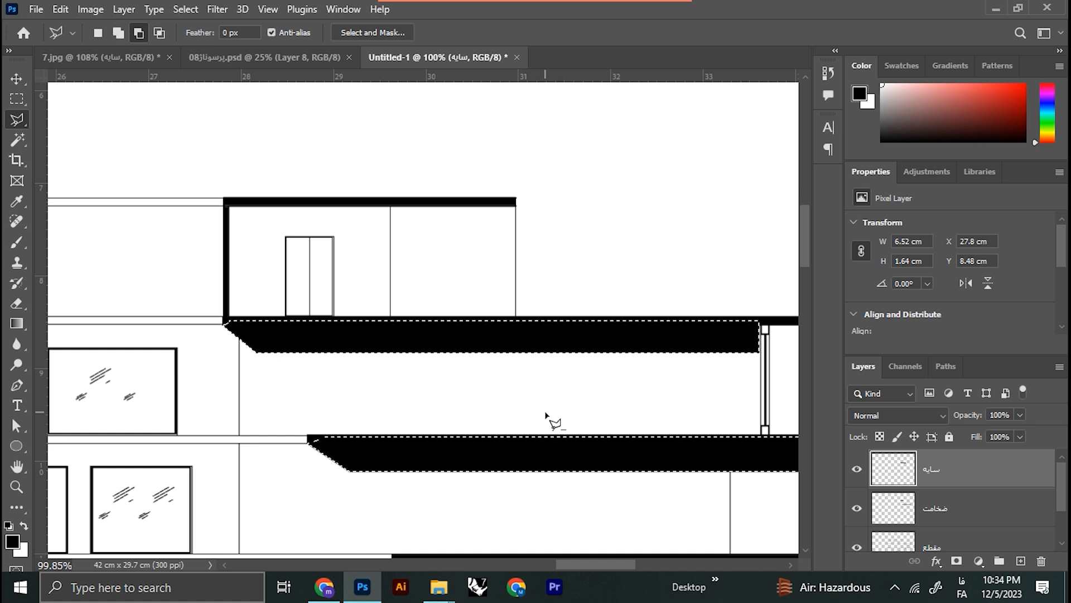
key("ctrl+d")
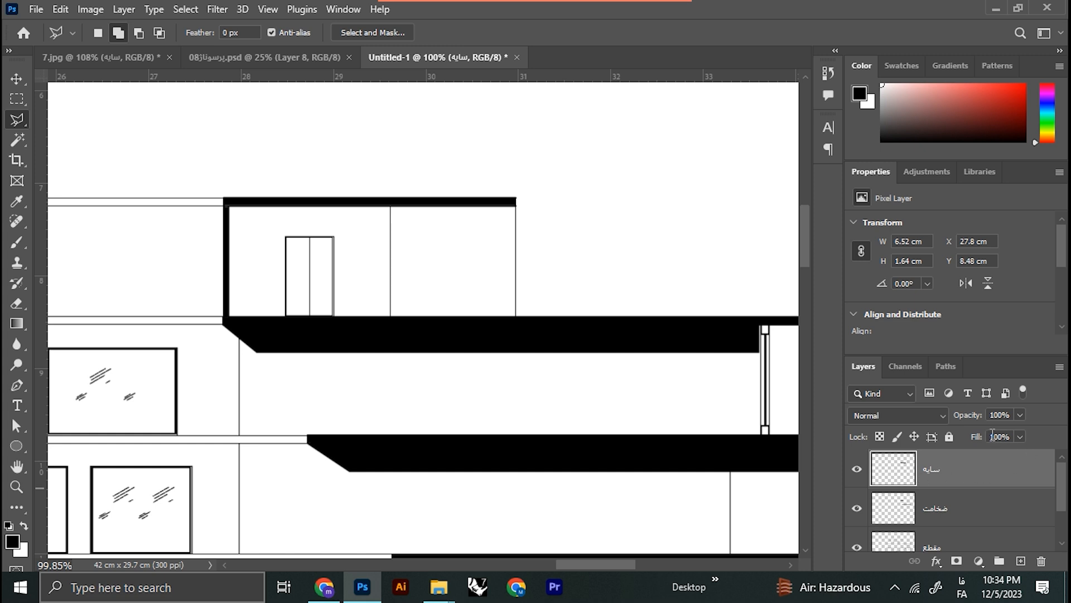
Step: Set the "سایه" layer's Fill to 50%
left_click_drag(1013, 436, 956, 441)
type("50")
key("Return")
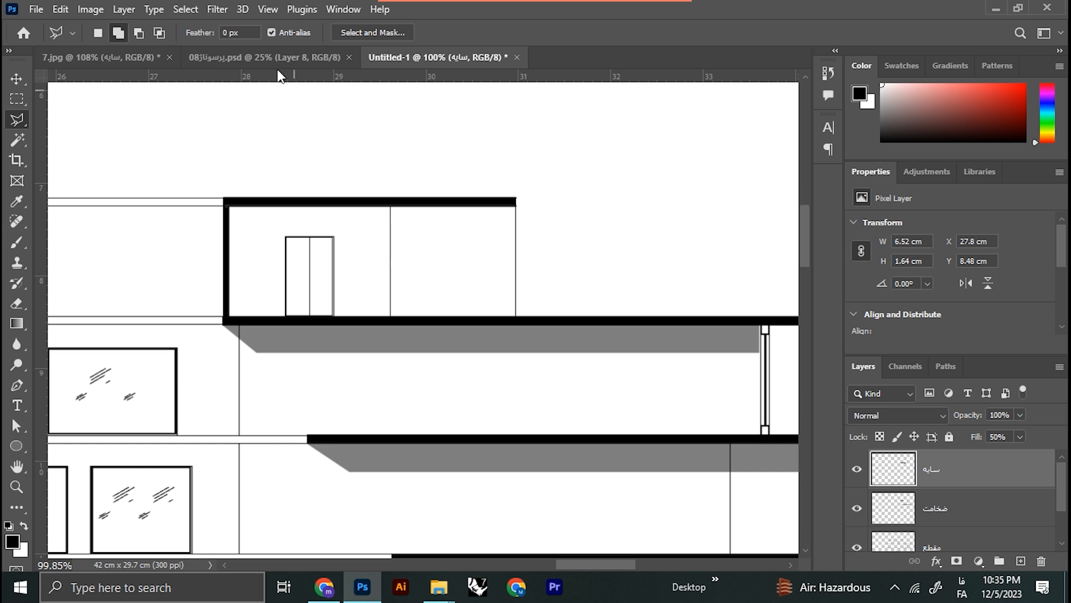
Step: Soften the shadows on the "سایه" layer with a Gaussian Blur, using a radius of more than 2.5 pixels
left_click(216, 11)
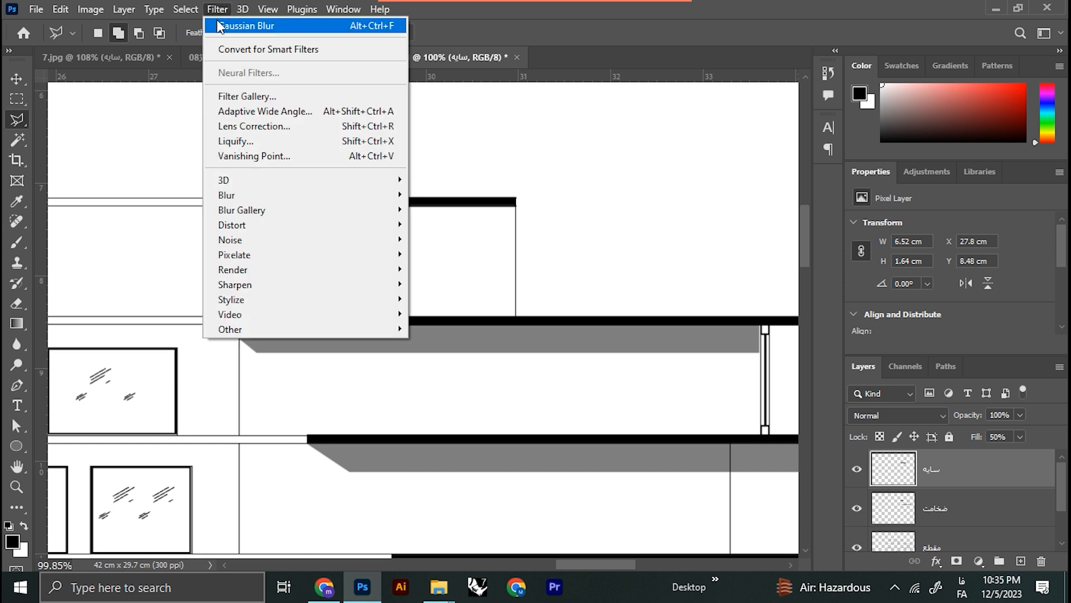
mouse_move(293, 201)
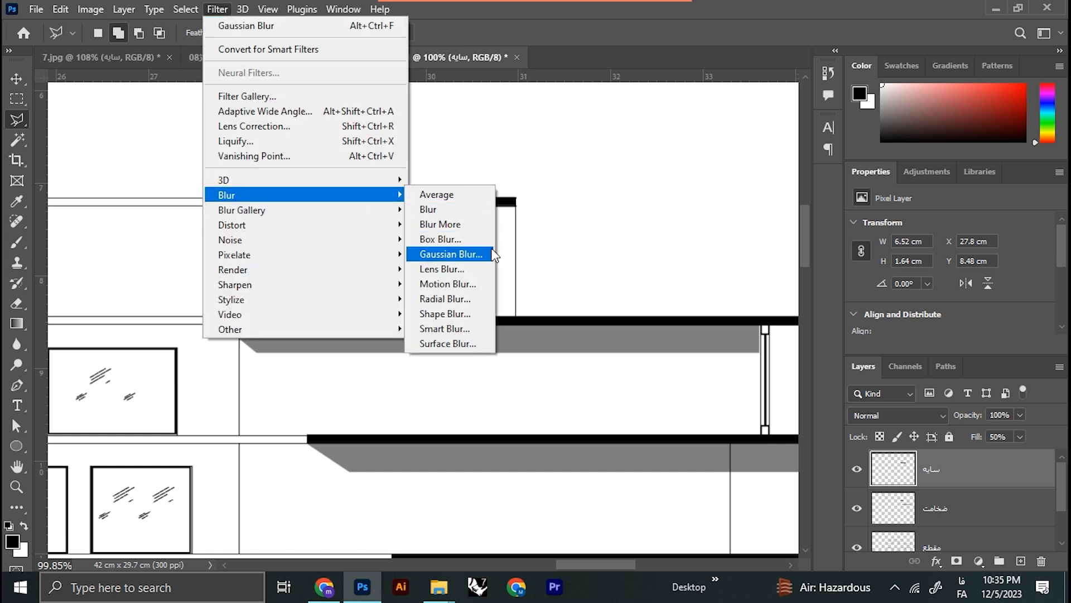
left_click(460, 255)
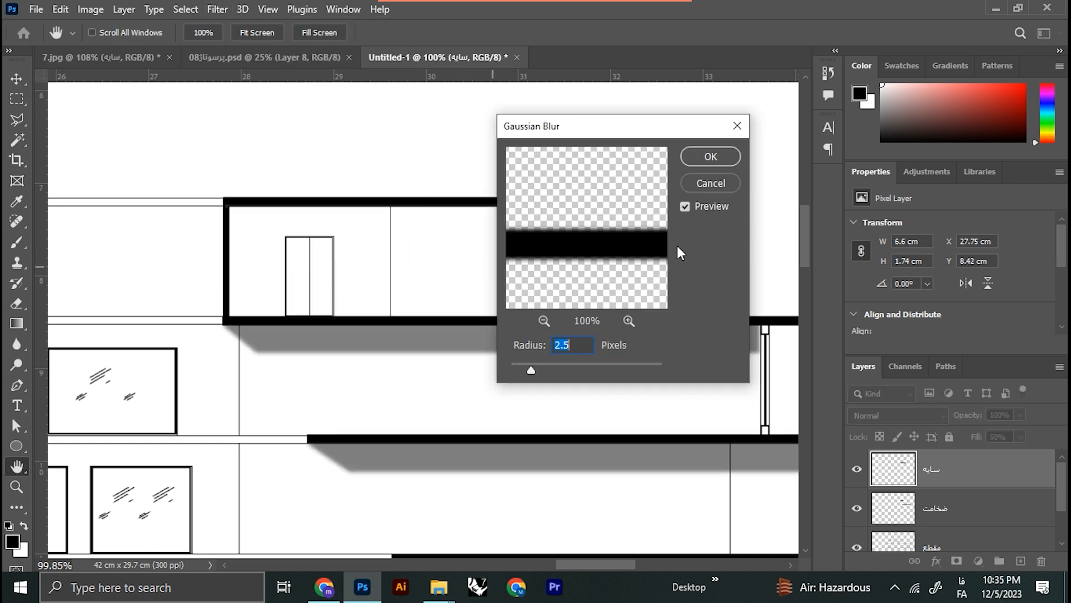
mouse_move(530, 368)
left_mouse_down()
mouse_move(595, 373)
mouse_move(550, 372)
left_mouse_up()
left_click(706, 153)
Step: Examine the softened shadows beneath the two slabs close up and from farther away
scroll(583, 351, "down", 2)
scroll(570, 353, "up", 7)
scroll(578, 348, "down", 7)
scroll(590, 352, "up", 5)
scroll(583, 351, "down", 4)
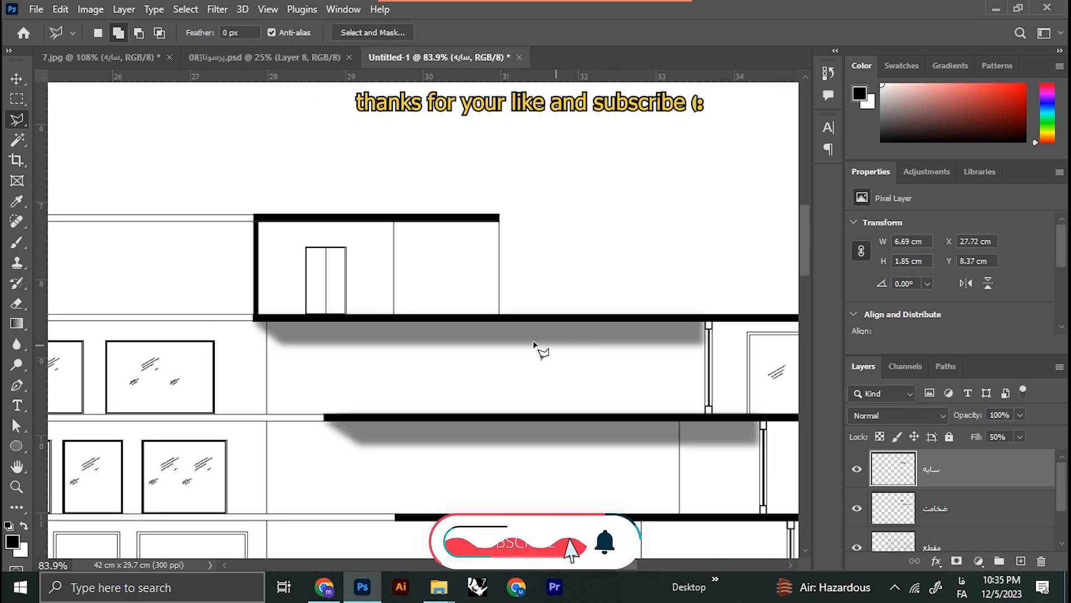
scroll(475, 359, "up", 1)
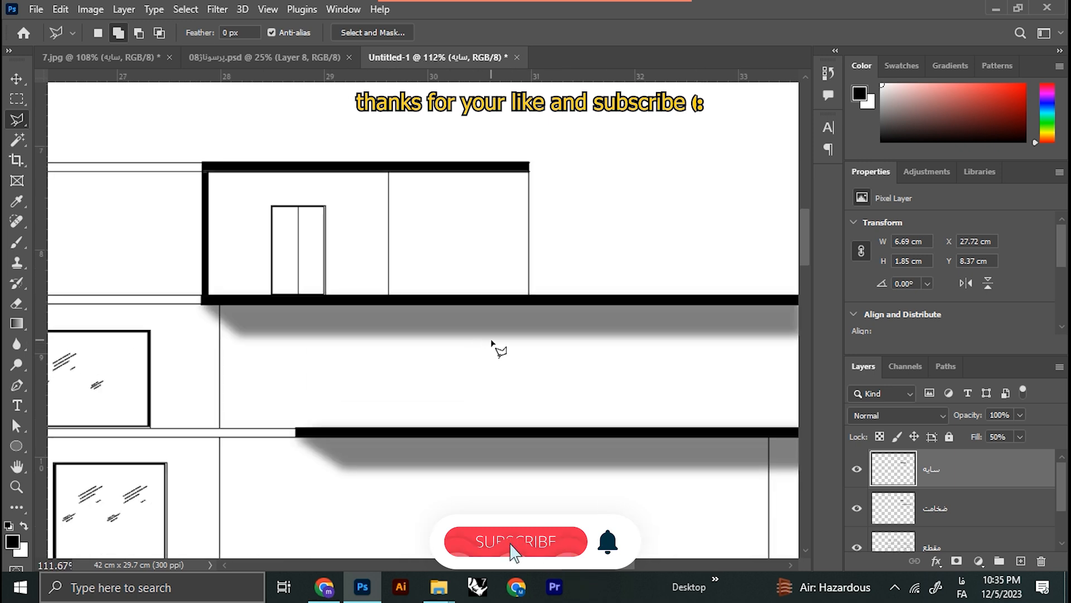
scroll(491, 341, "down", 2)
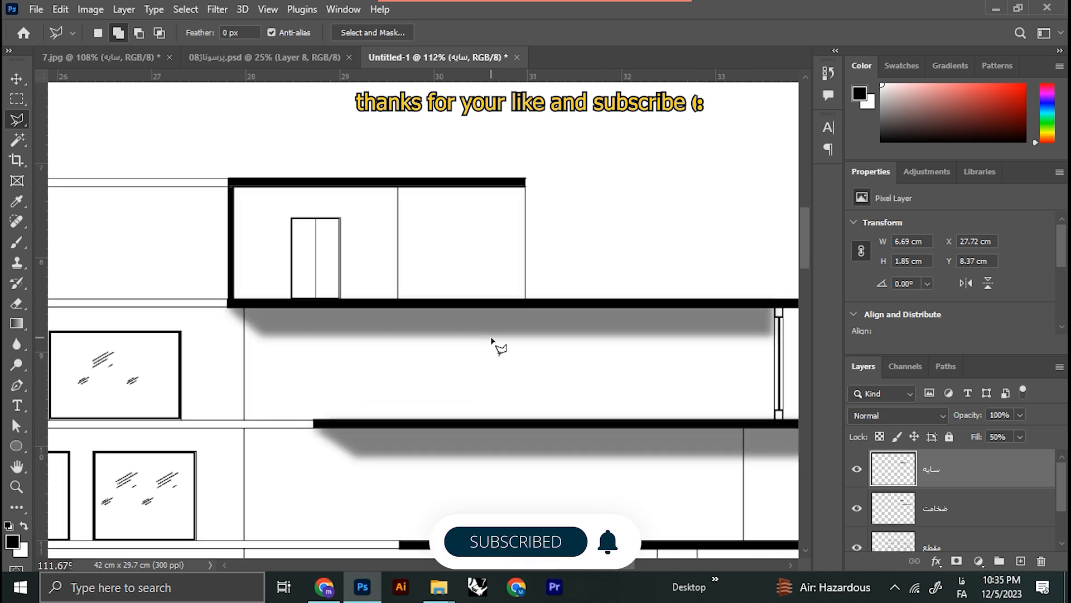
scroll(502, 349, "down", 1)
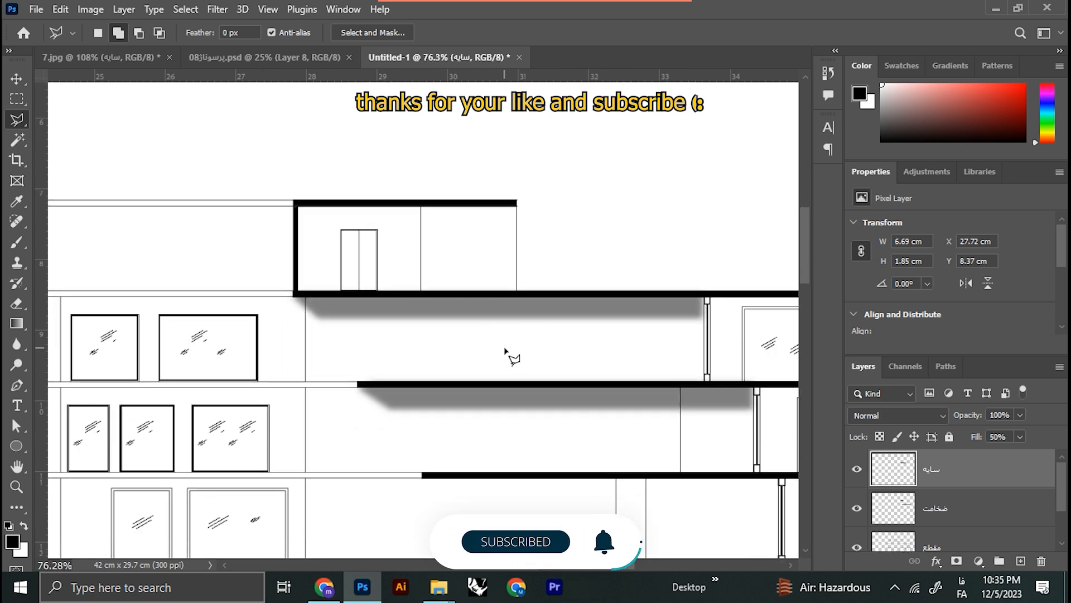